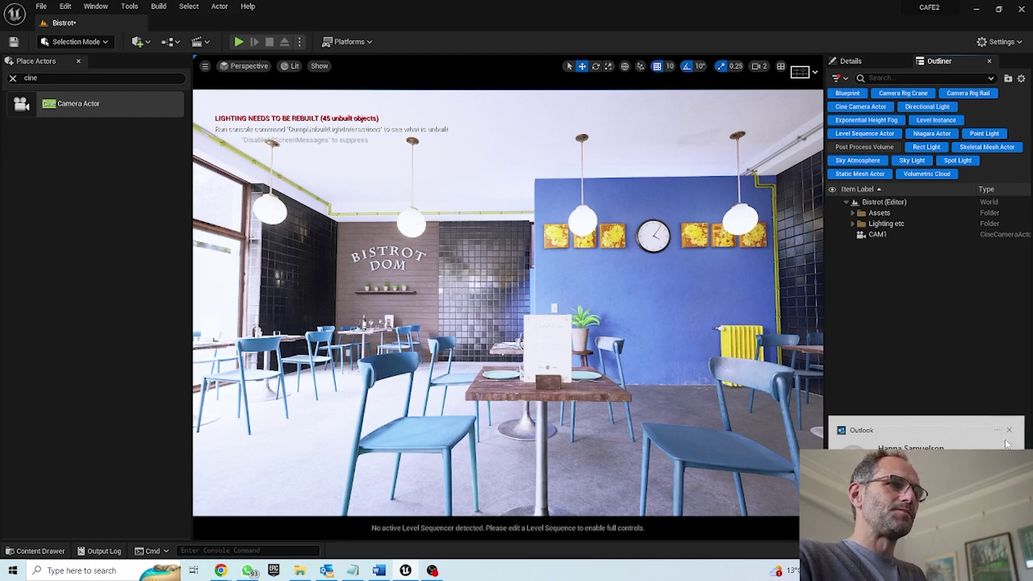
Select the room mesh through its black tiled wall and show only its list of assigned materials in full
click(1009, 429)
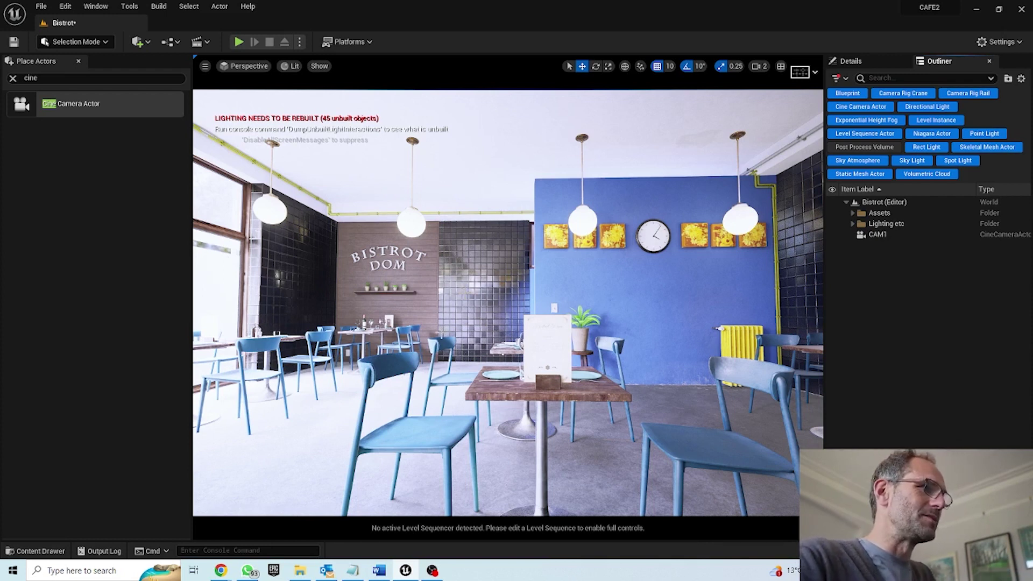
mouse_move(440, 351)
mouse_down()
mouse_move(516, 328)
mouse_move(667, 328)
mouse_move(473, 334)
mouse_move(721, 331)
mouse_move(484, 331)
mouse_move(699, 331)
mouse_move(484, 334)
mouse_move(528, 339)
mouse_move(441, 351)
mouse_up()
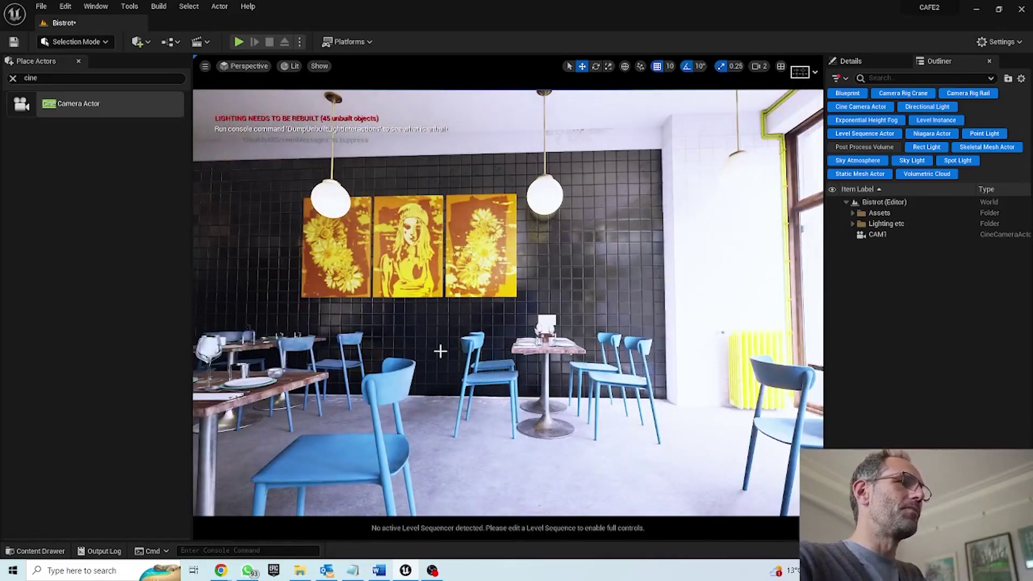
click(590, 258)
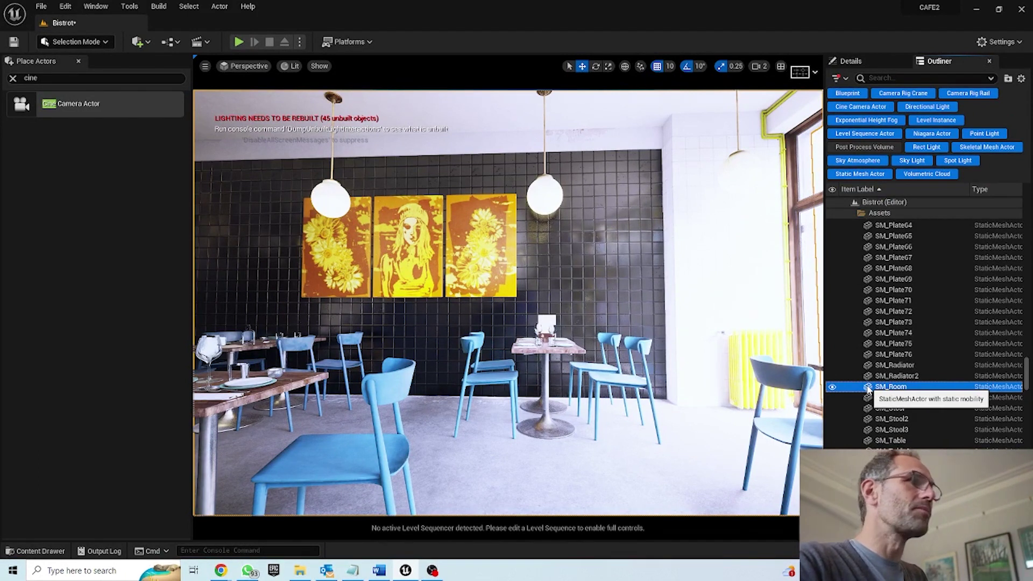
click(852, 60)
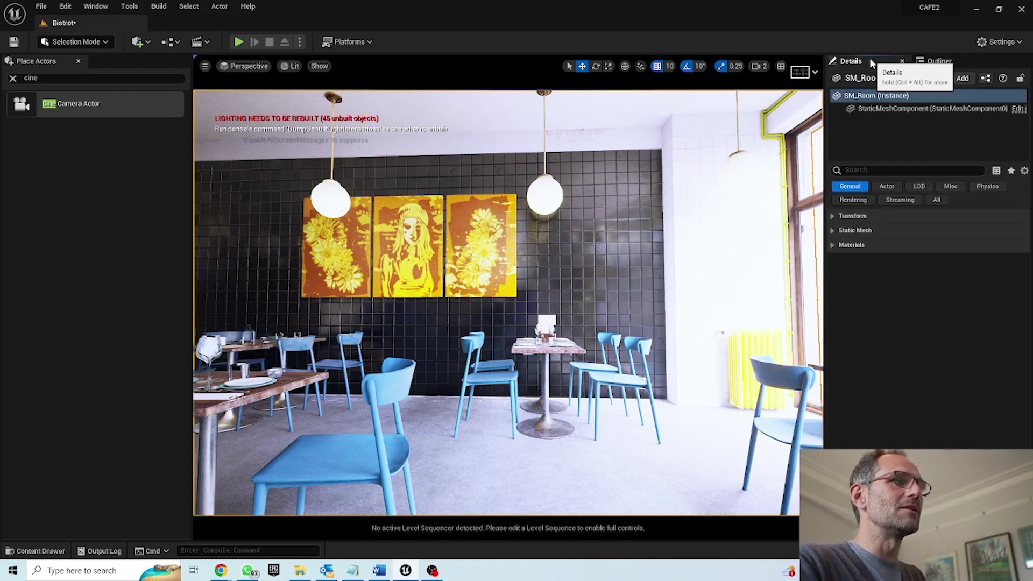
click(935, 200)
click(832, 216)
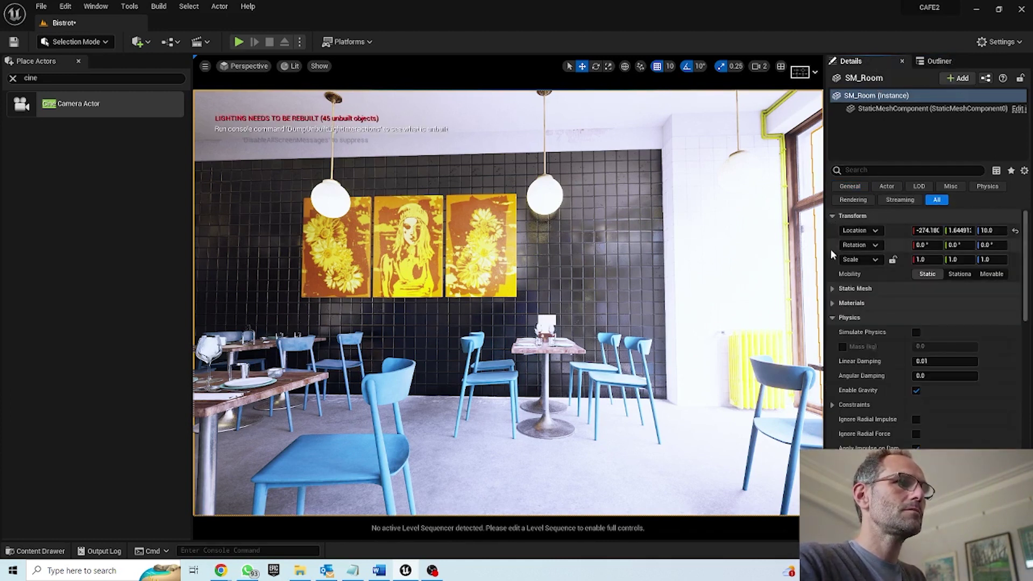
click(831, 288)
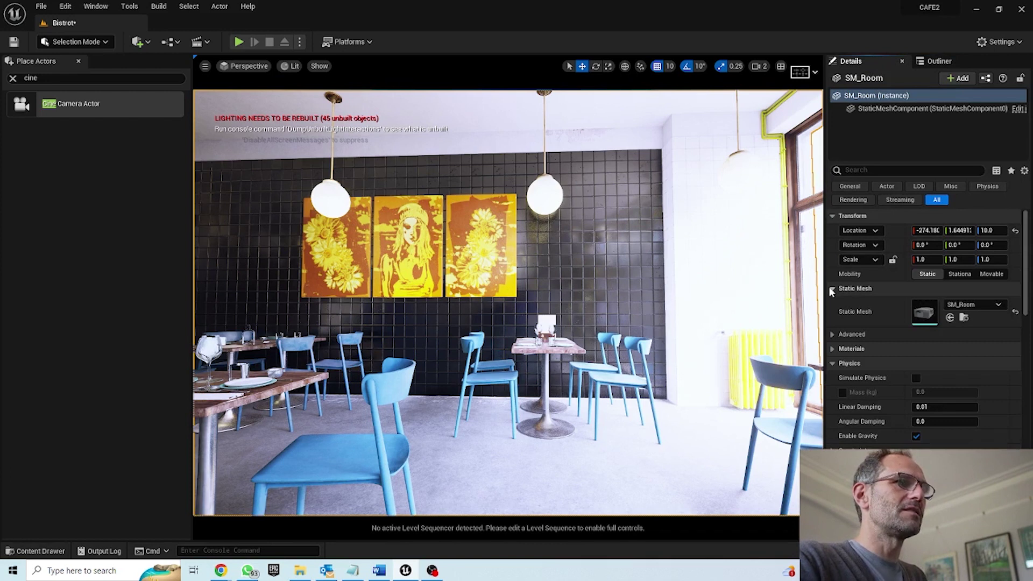
click(834, 348)
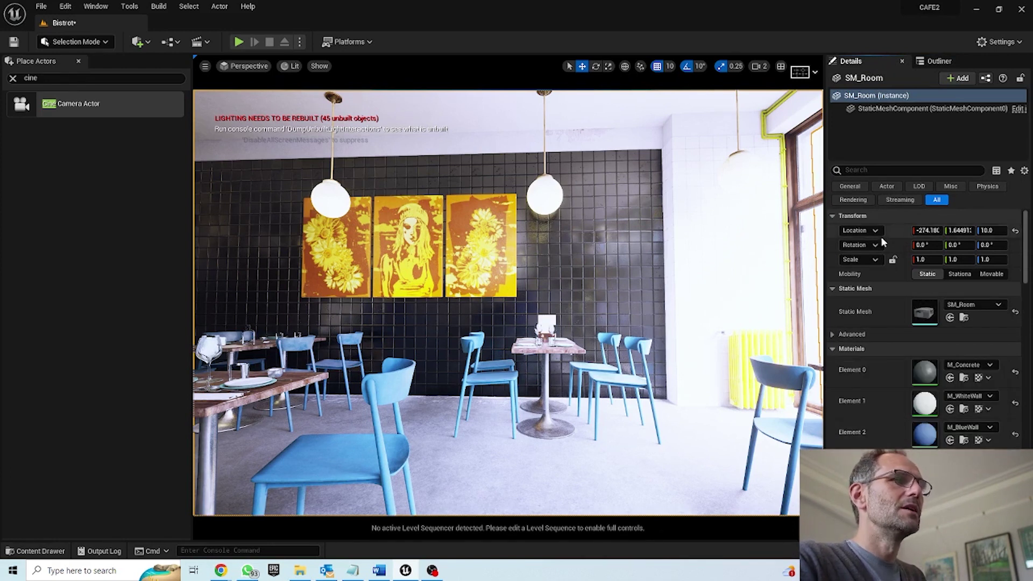
click(832, 216)
click(832, 231)
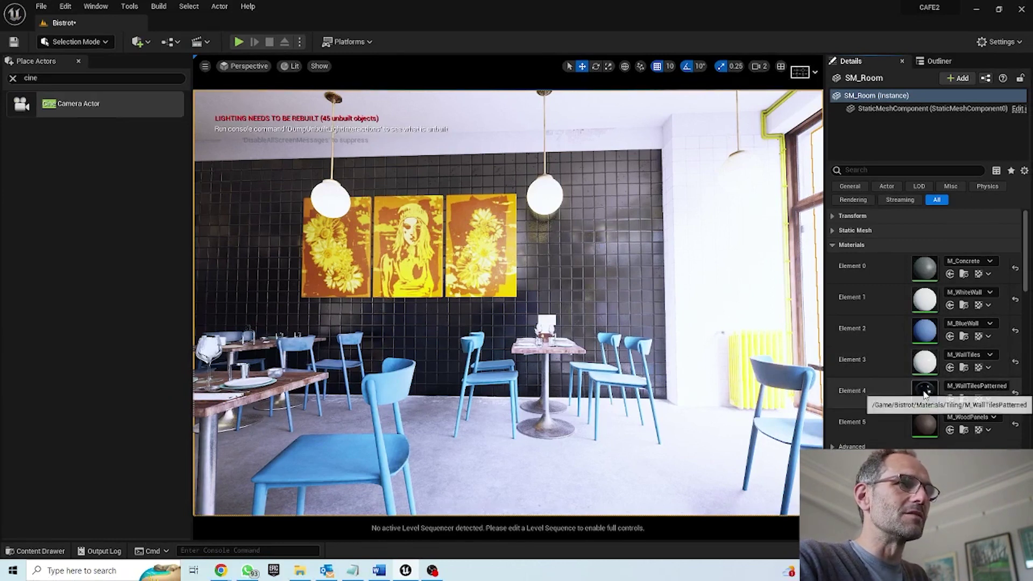
Open the albedo texture T_DinerTilesPatterned_A from the M_WallTilesPatterned material, save it and close the asset editor
double_click(945, 395)
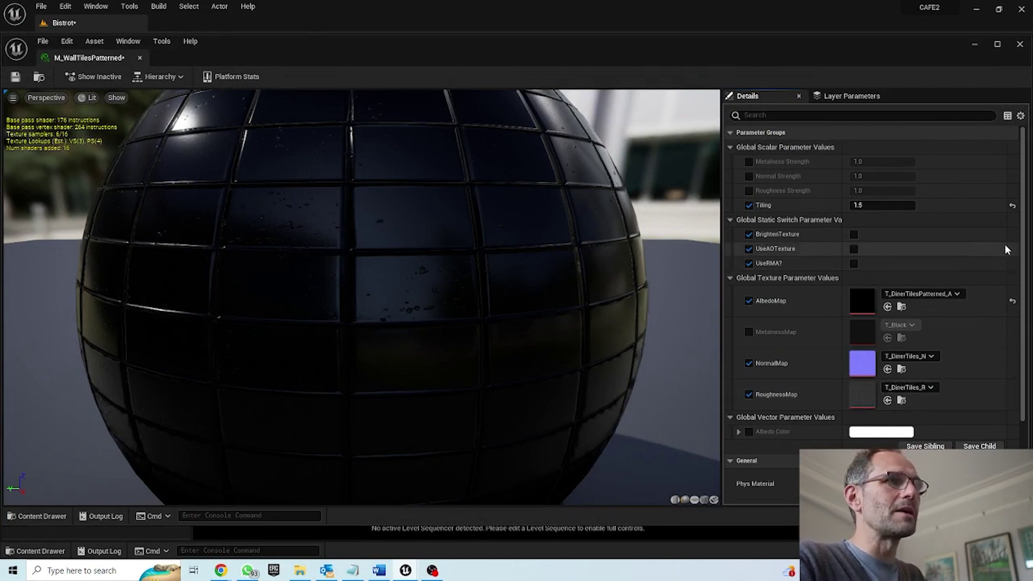
scroll(1026, 322, down, 3)
drag(1026, 322, 1030, 289)
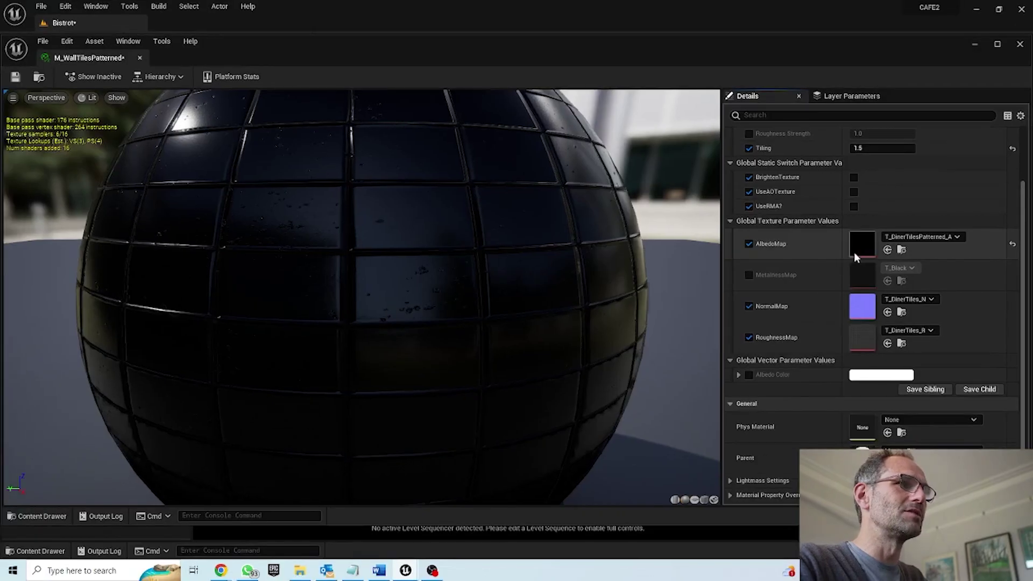
double_click(926, 237)
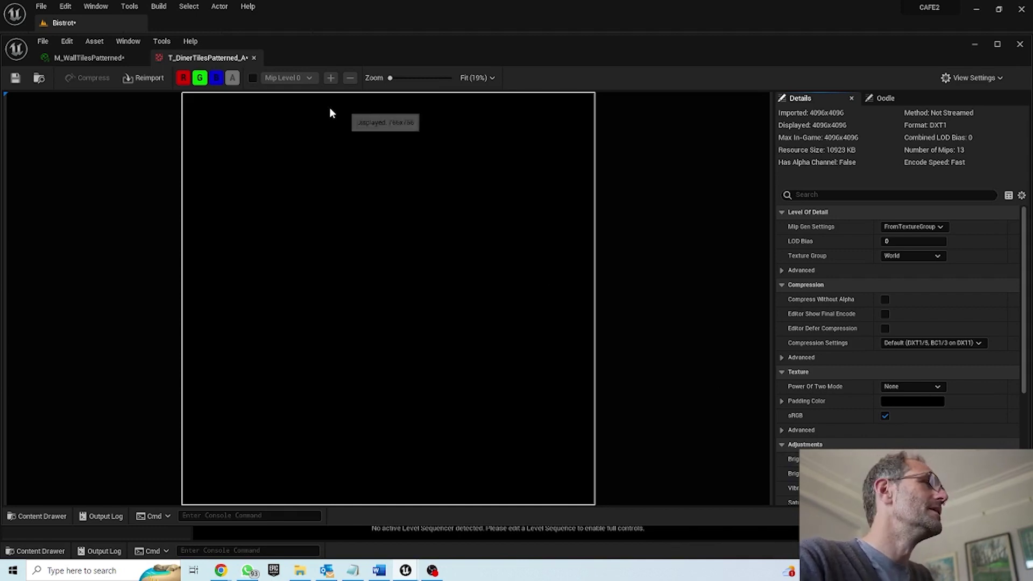
click(15, 78)
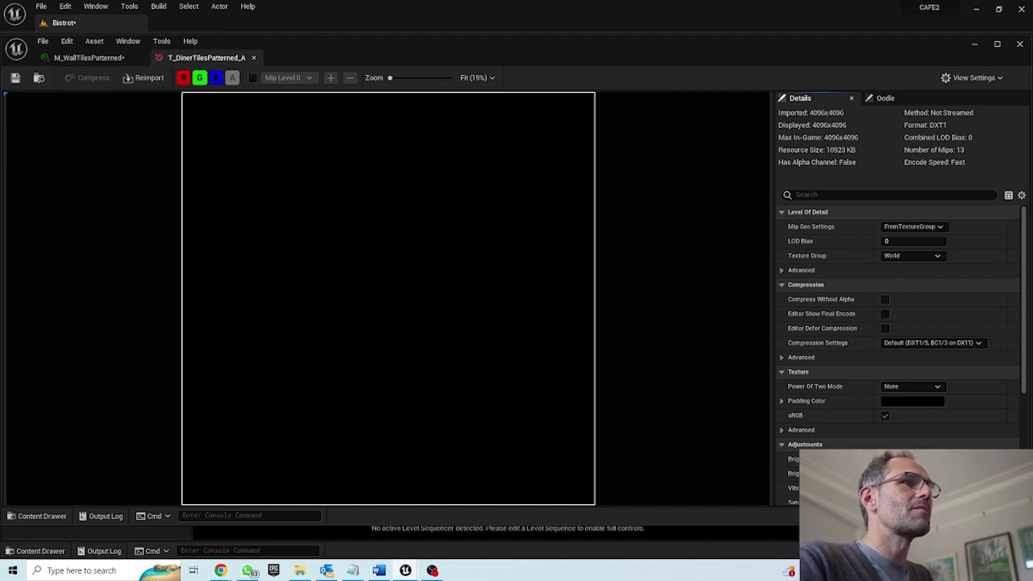
click(1018, 44)
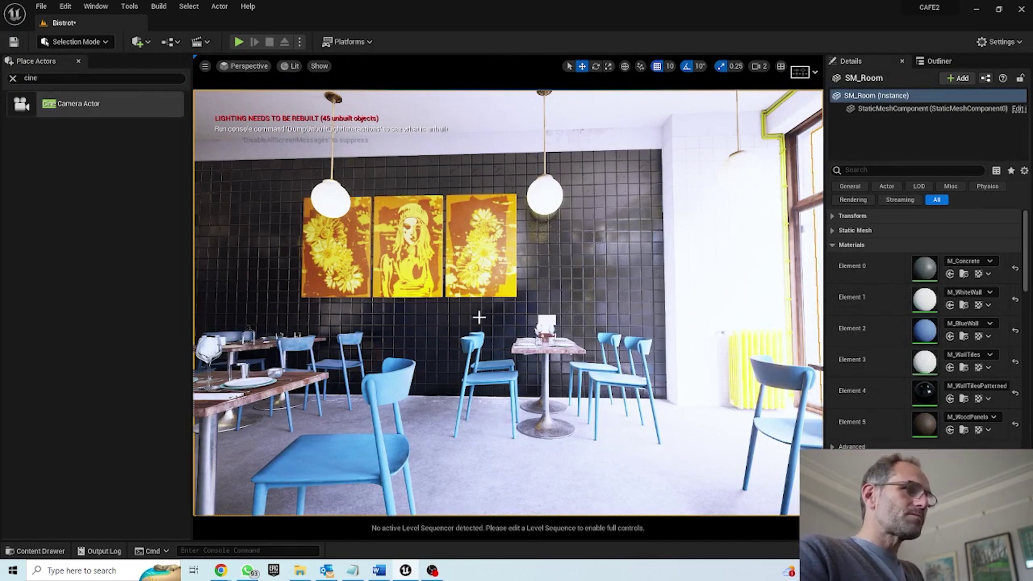
Collapse the Assets folder in the scene hierarchy
right_drag(402, 352, 458, 350)
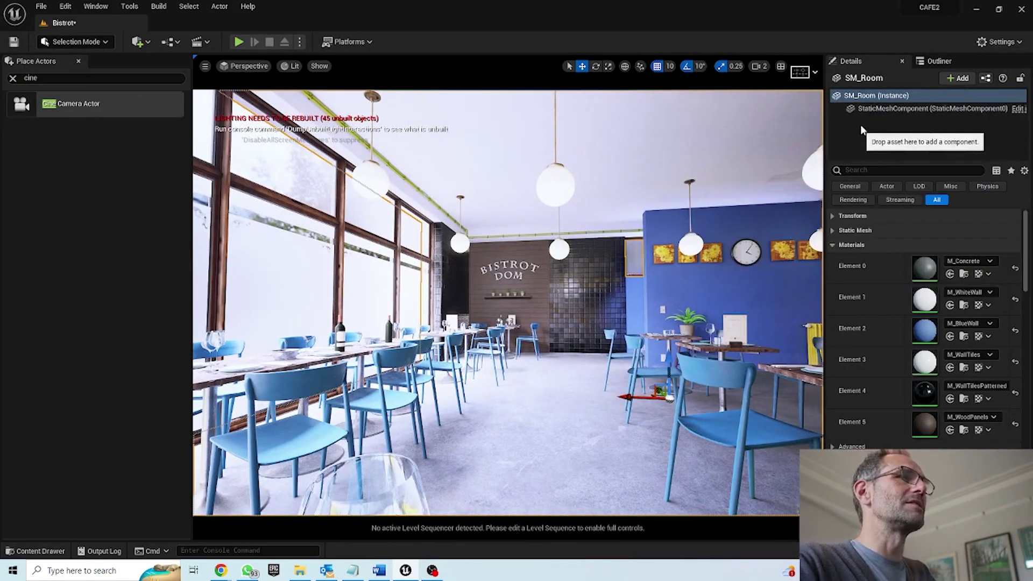
click(950, 60)
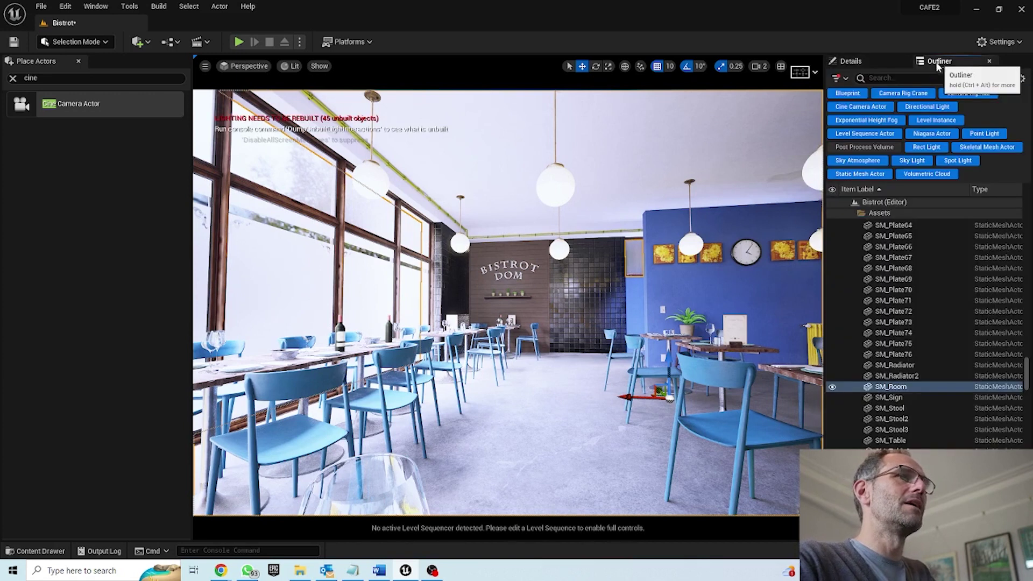
click(860, 214)
click(853, 224)
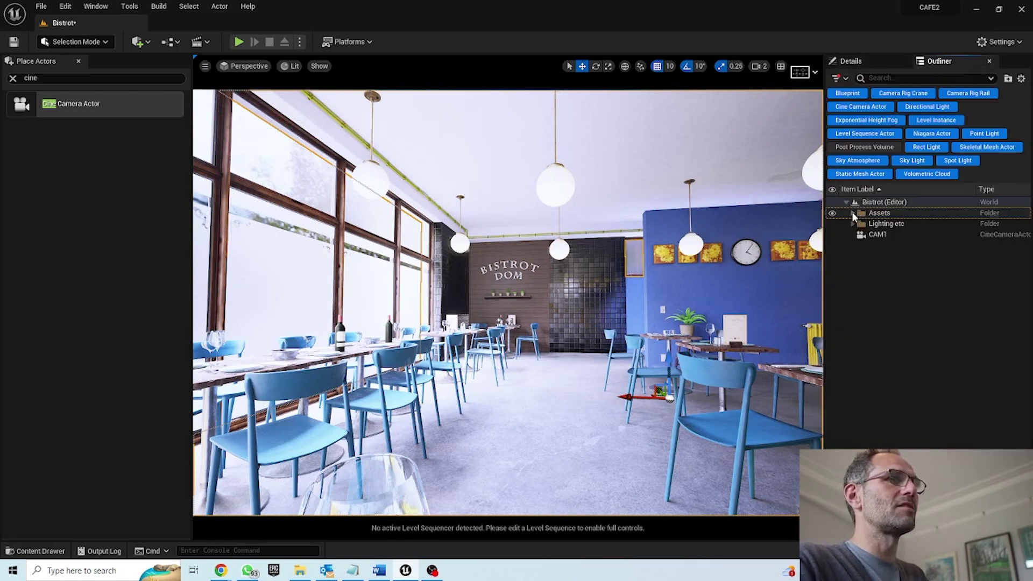
click(47, 554)
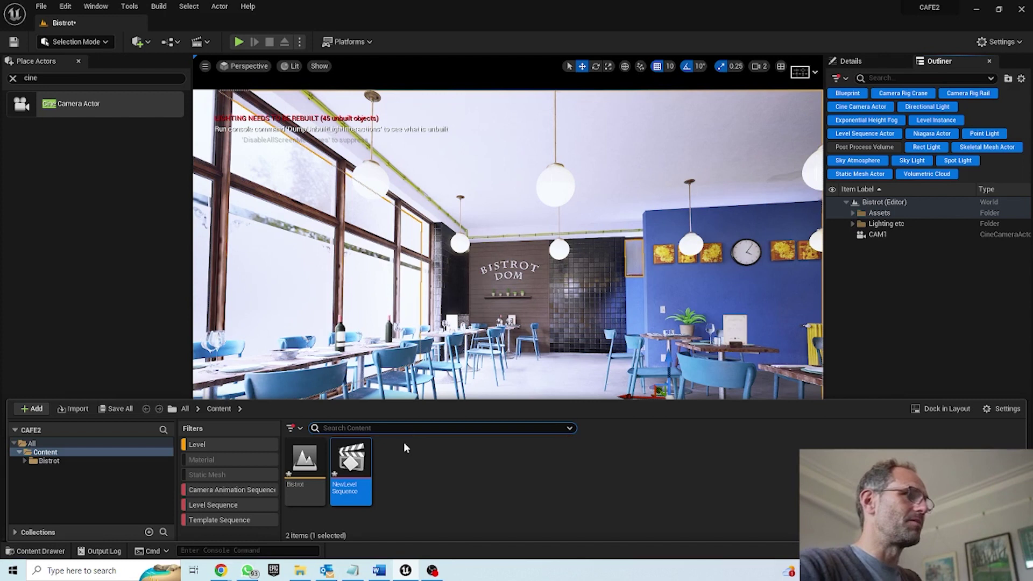
click(46, 221)
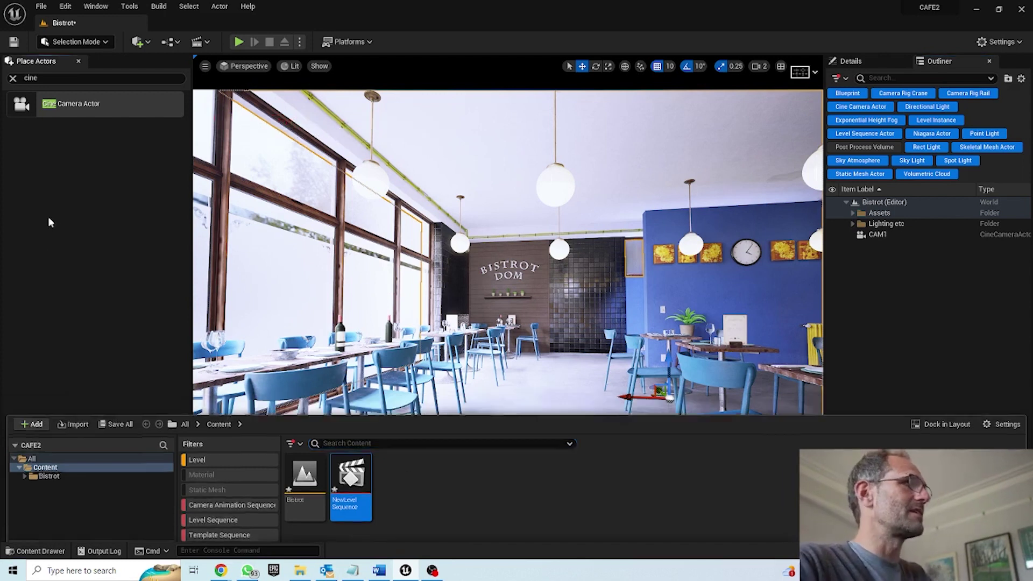
drag(59, 104, 636, 287)
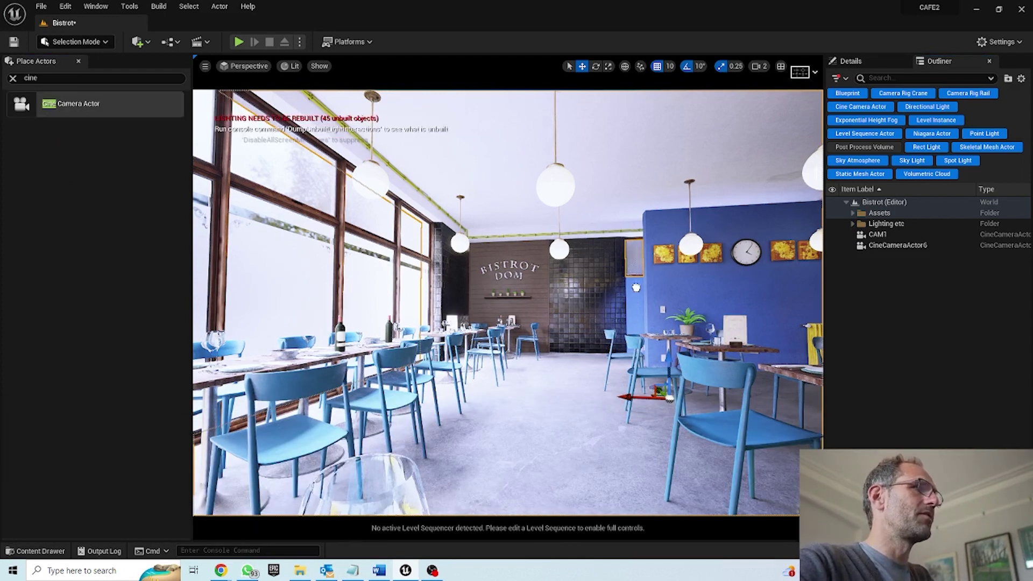
drag(543, 382, 541, 383)
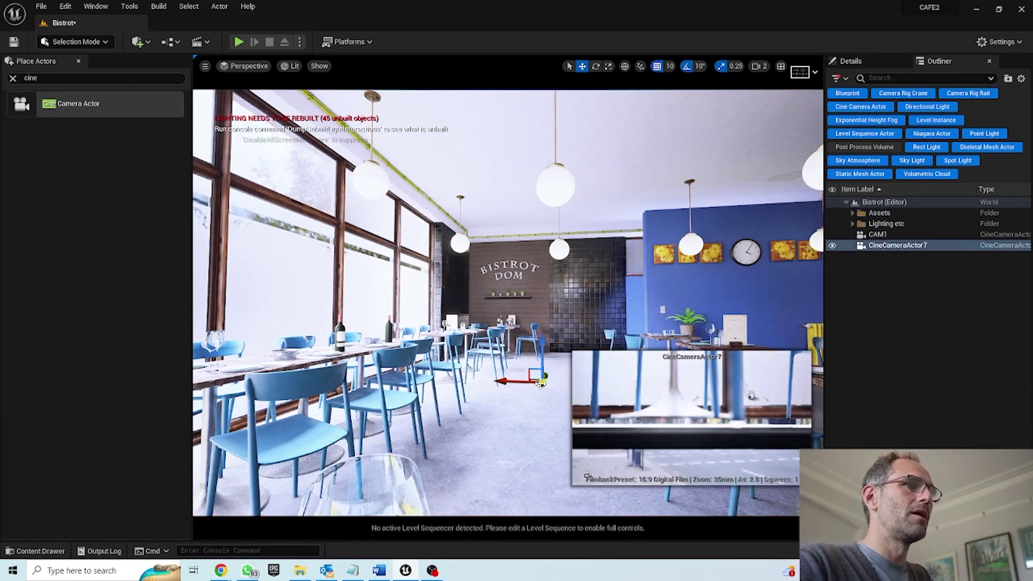
key(Escape)
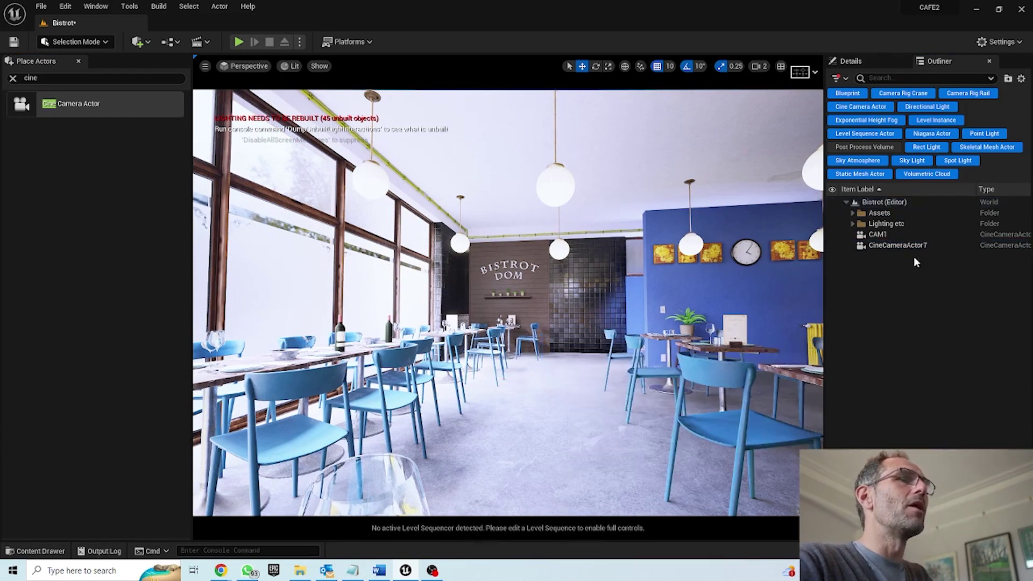
click(859, 247)
key(Delete)
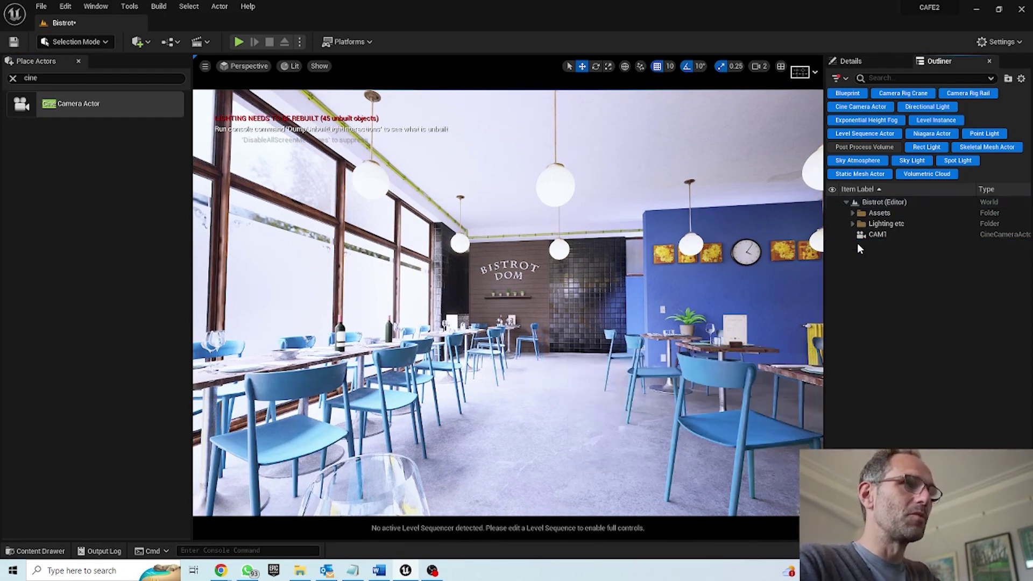
Select the existing camera CAM1 and switch the viewport to look through it
click(858, 235)
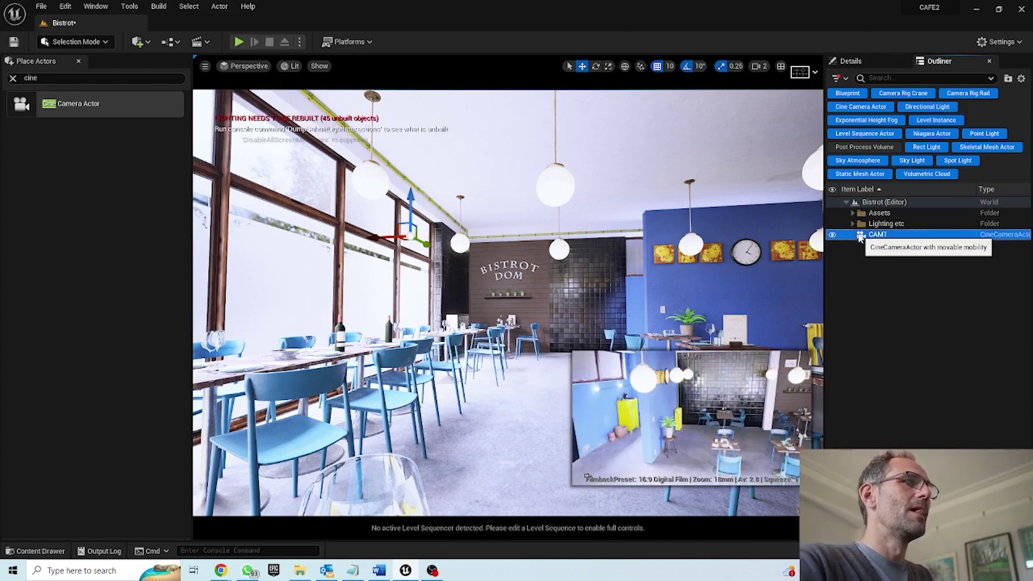
double_click(860, 235)
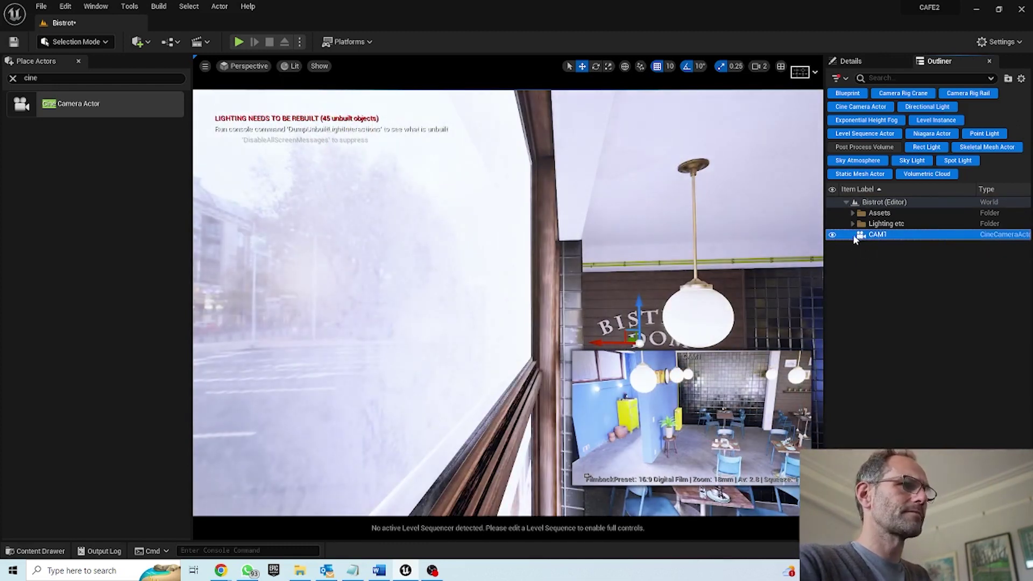
click(244, 65)
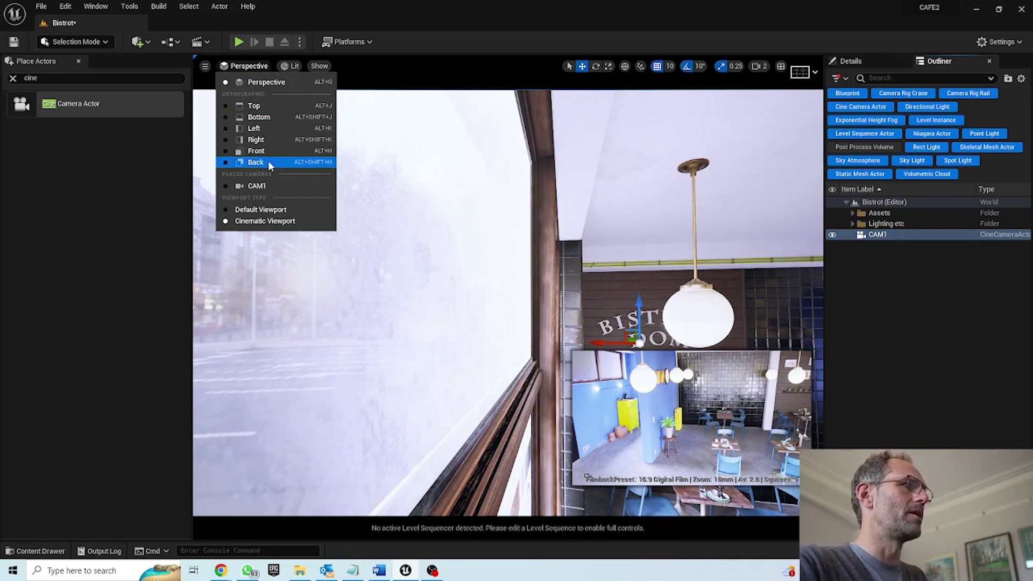
click(257, 187)
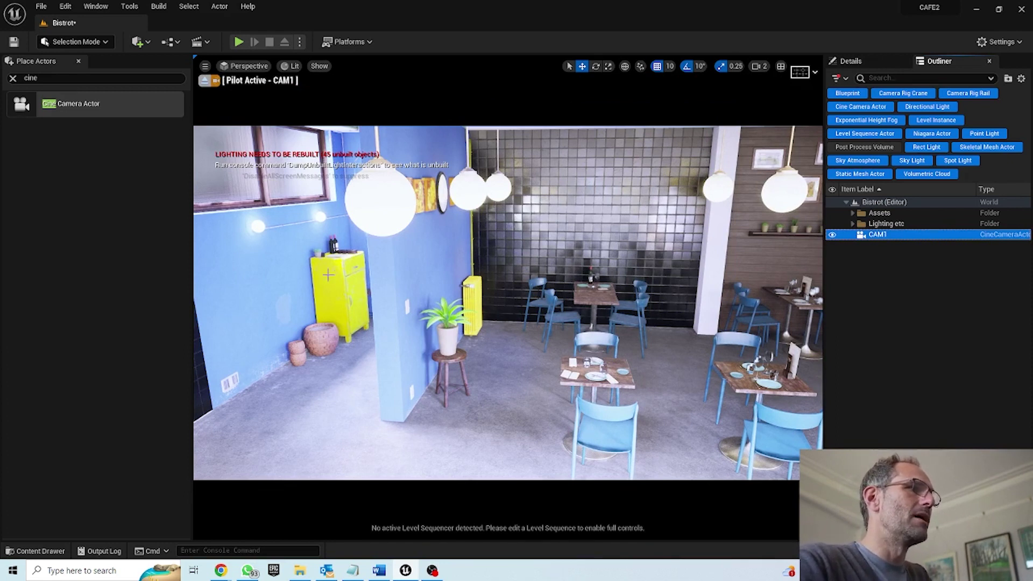
Reposition the piloted CAM1 to frame the dining tables with the Bistrot Dom sign and the blue clock wall behind them
right_drag(786, 353, 640, 343)
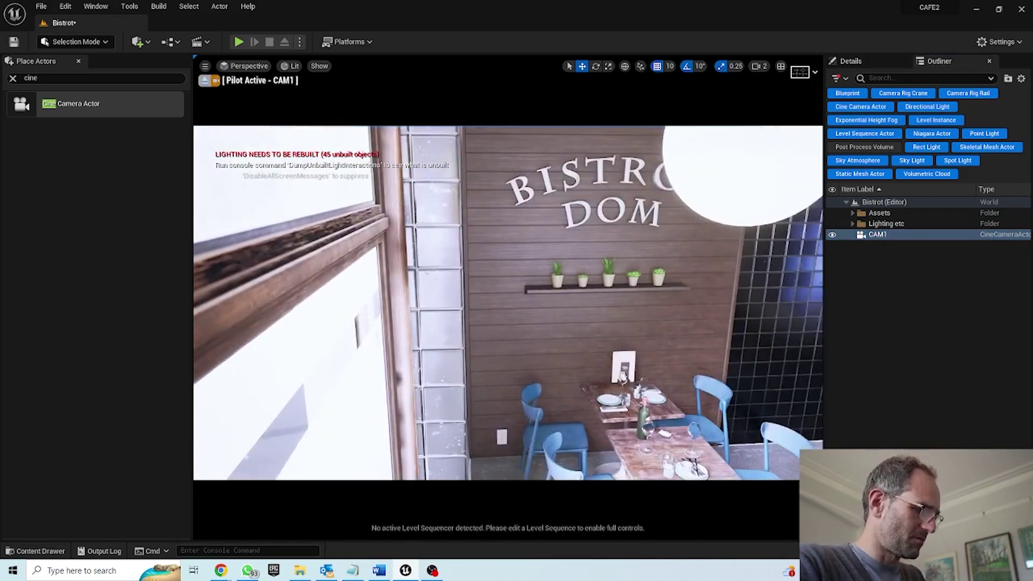
right_drag(734, 347, 796, 336)
click(720, 333)
click(718, 329)
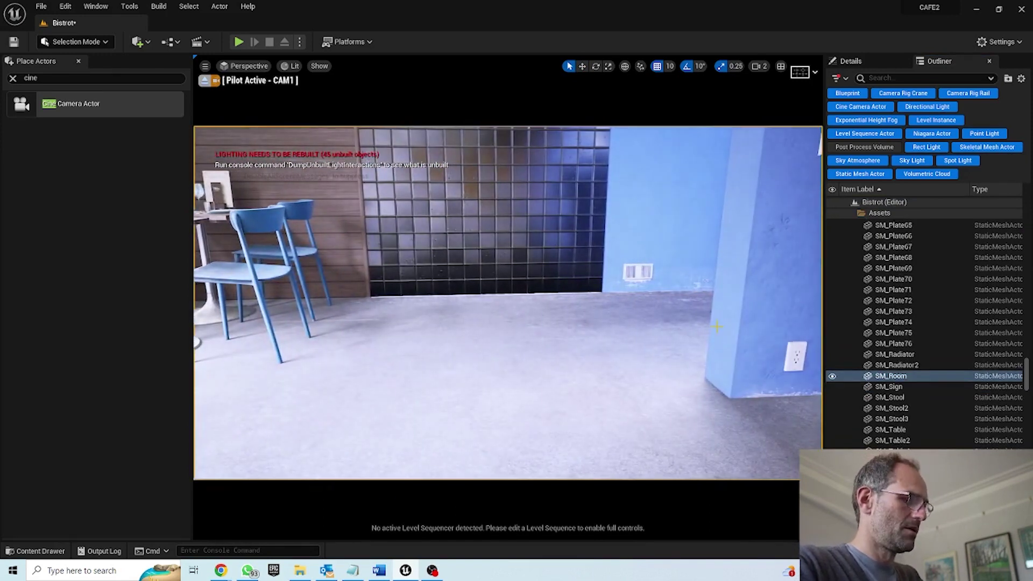
right_drag(718, 326, 691, 326)
right_drag(603, 312, 603, 328)
click(512, 293)
right_drag(512, 293, 474, 302)
right_drag(536, 401, 556, 408)
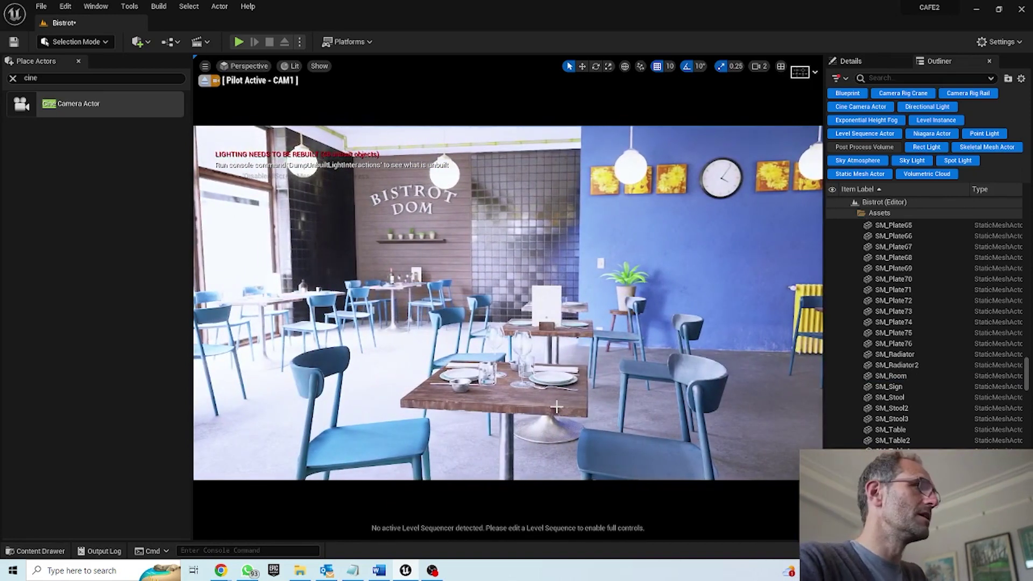
Create a new Level Sequence asset in the Content folder and name it WIDETRACK
click(36, 551)
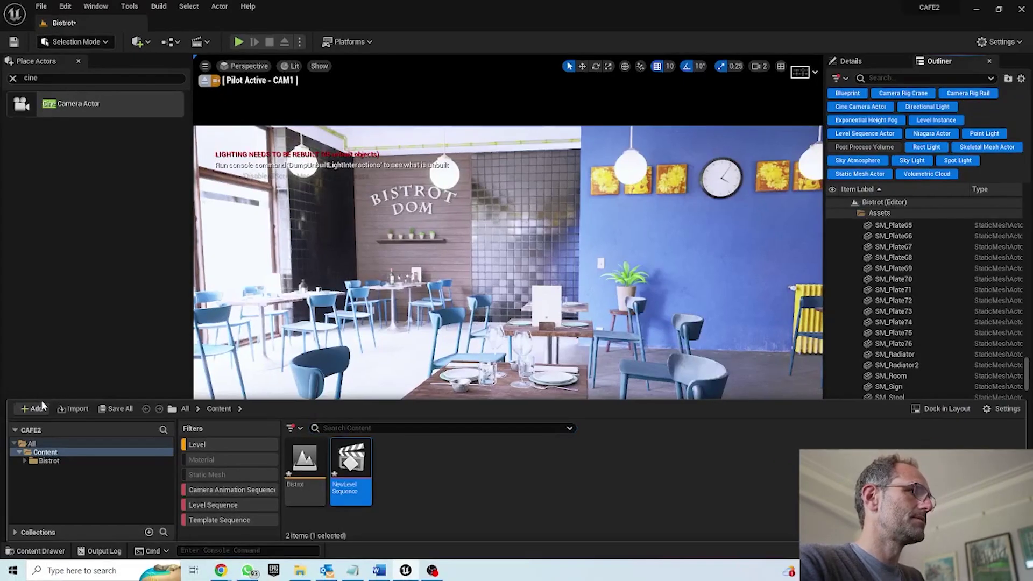
click(75, 412)
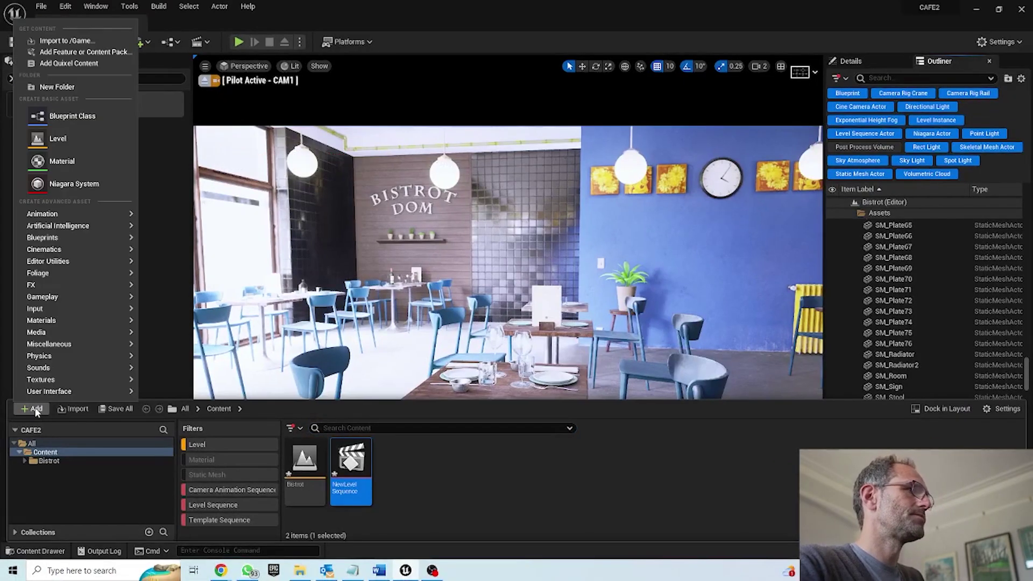
mouse_move(77, 334)
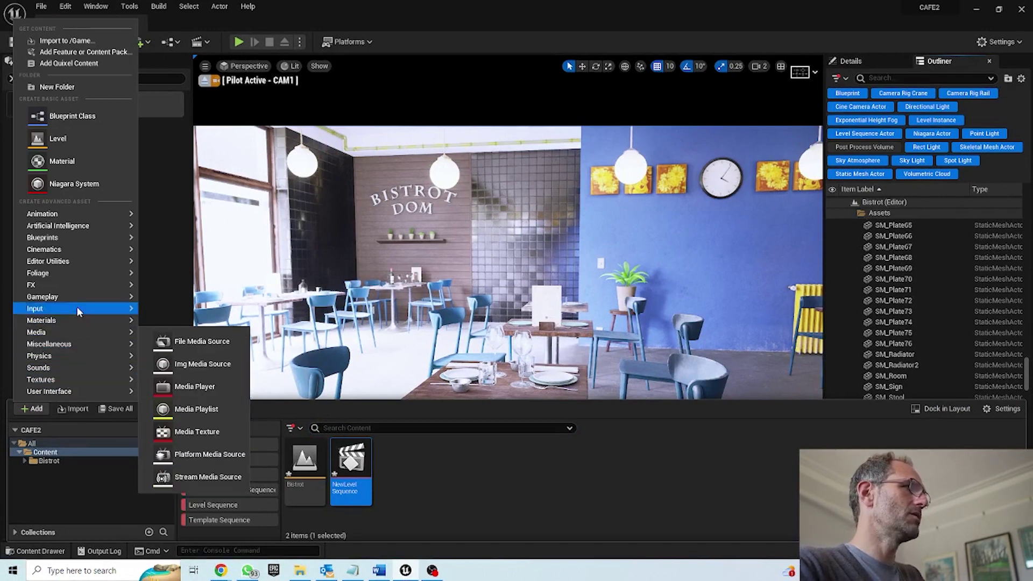
mouse_move(81, 249)
click(209, 282)
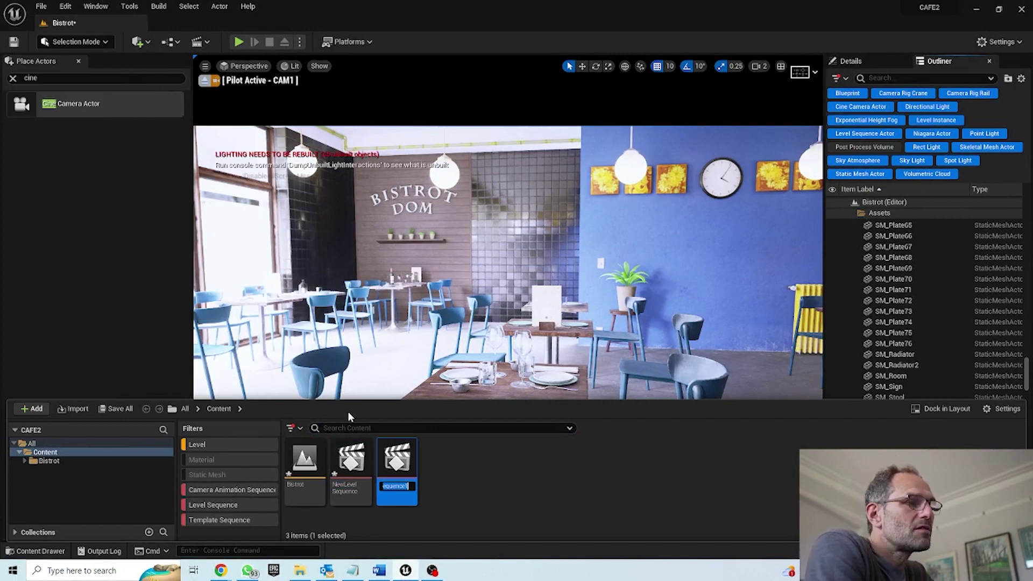
text(TRA)
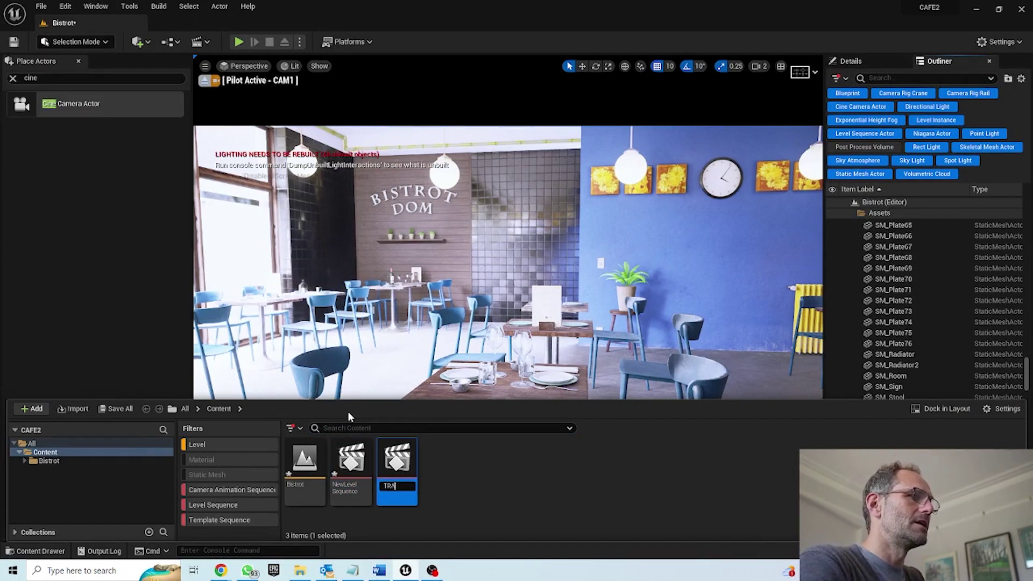
key(BackSpace)
key(BackSpace)
key(BackSpace)
text(WIDETRACK)
key(Return)
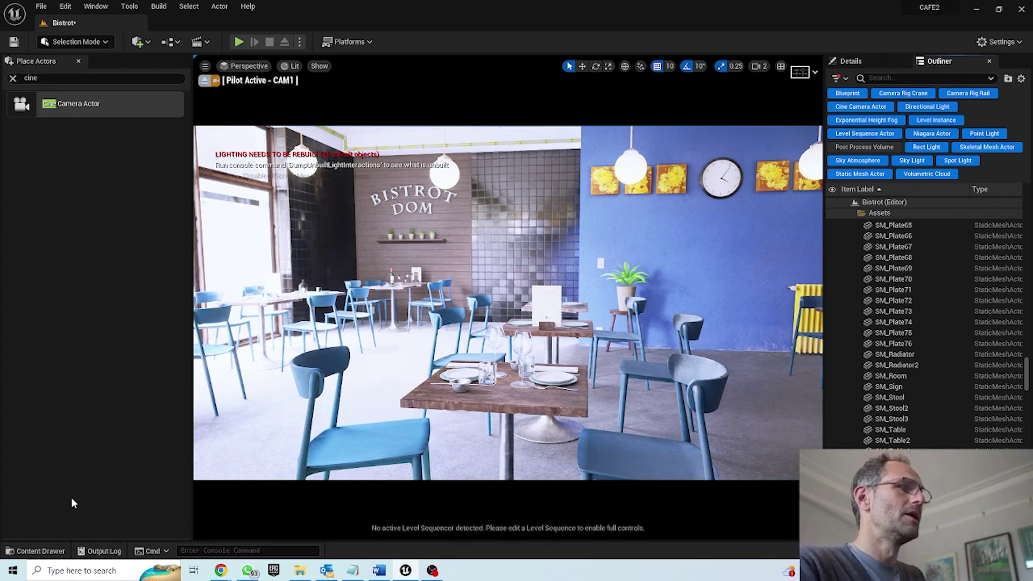
Open the WIDETRACK level sequence and add CAM1 to it from the scene hierarchy
click(35, 551)
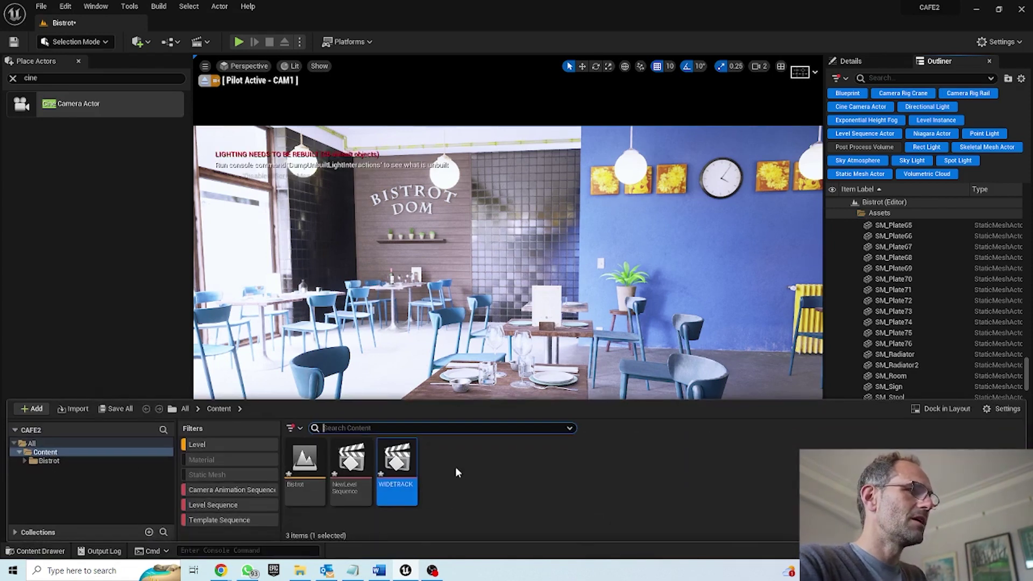
double_click(396, 459)
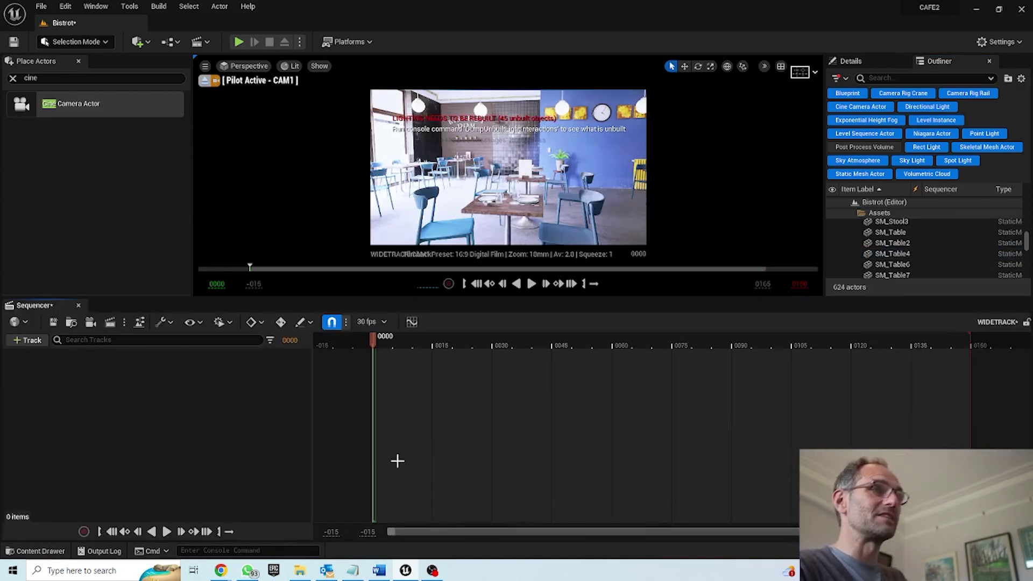
click(846, 216)
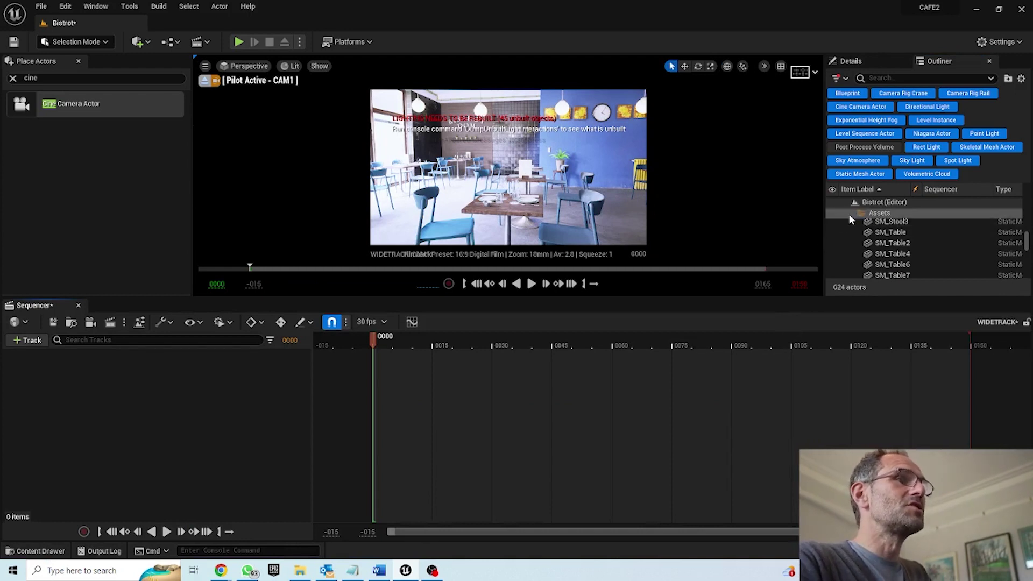
click(853, 213)
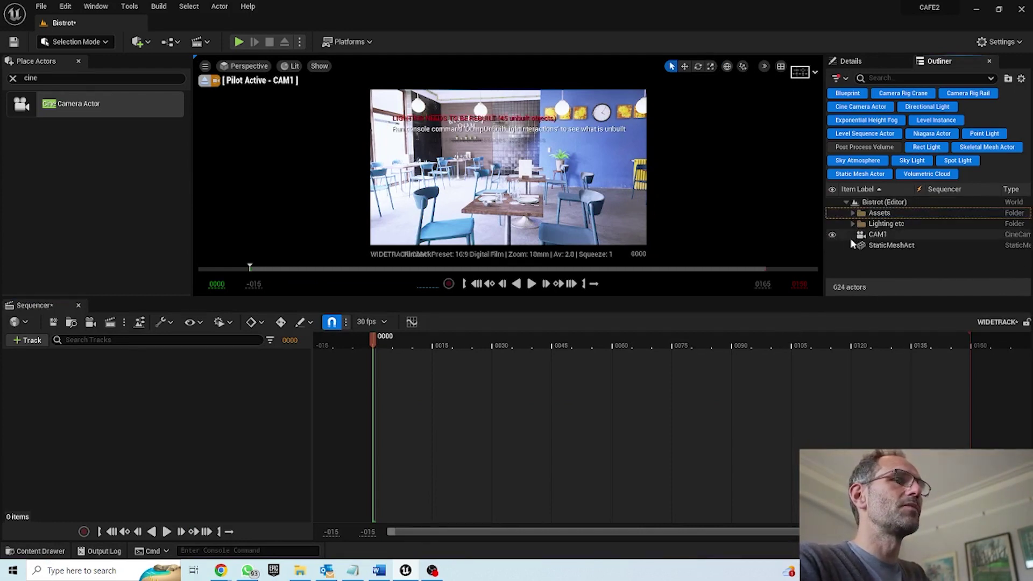
click(858, 235)
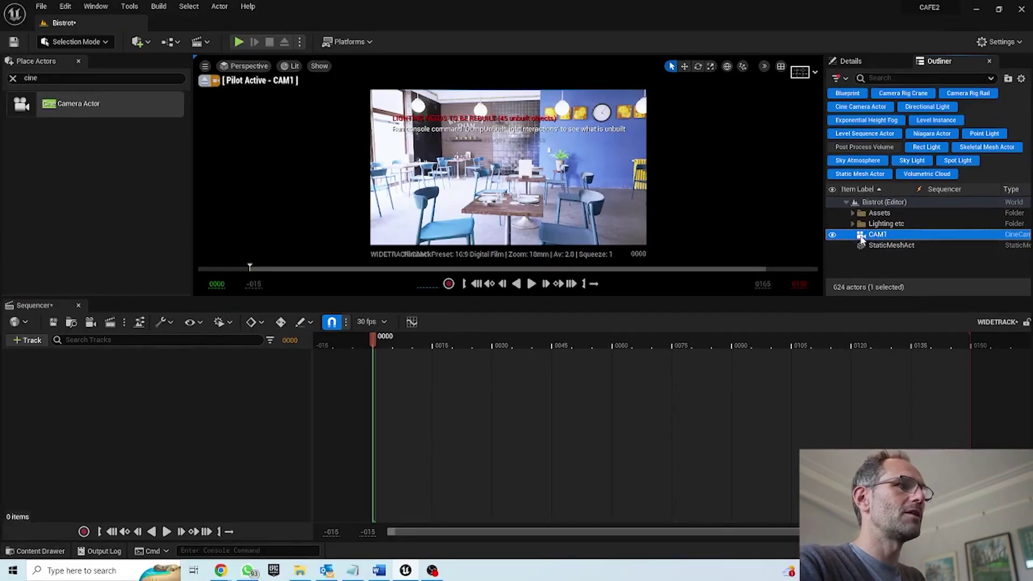
drag(861, 240, 260, 431)
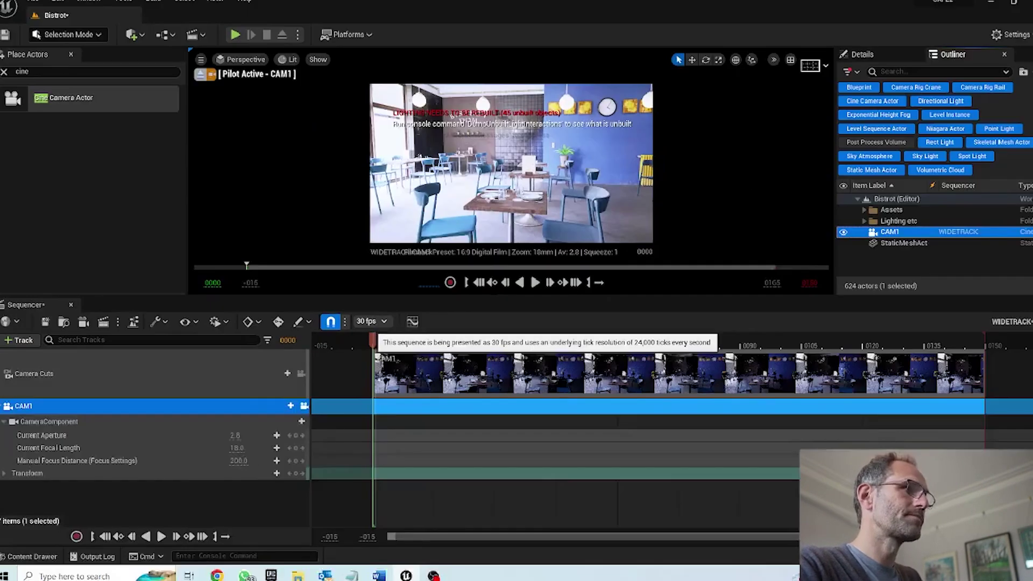
Set the WIDETRACK sequence's display rate to 25 fps (PAL/25)
click(370, 322)
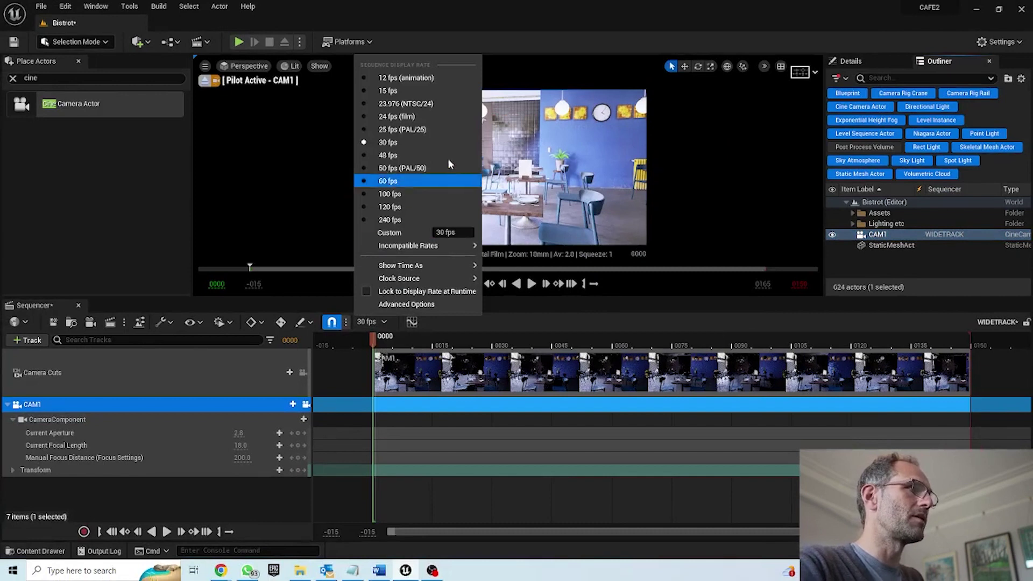
click(445, 134)
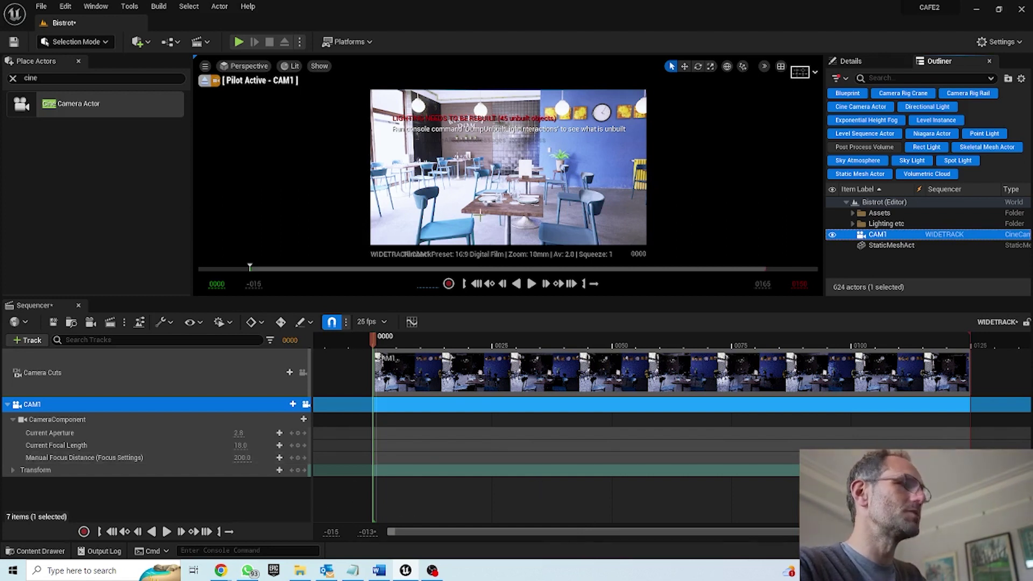
Move the piloted CAM1 to an opening framing beside the window tables and key its Transform at frame 0
right_drag(515, 211, 525, 209)
click(525, 209)
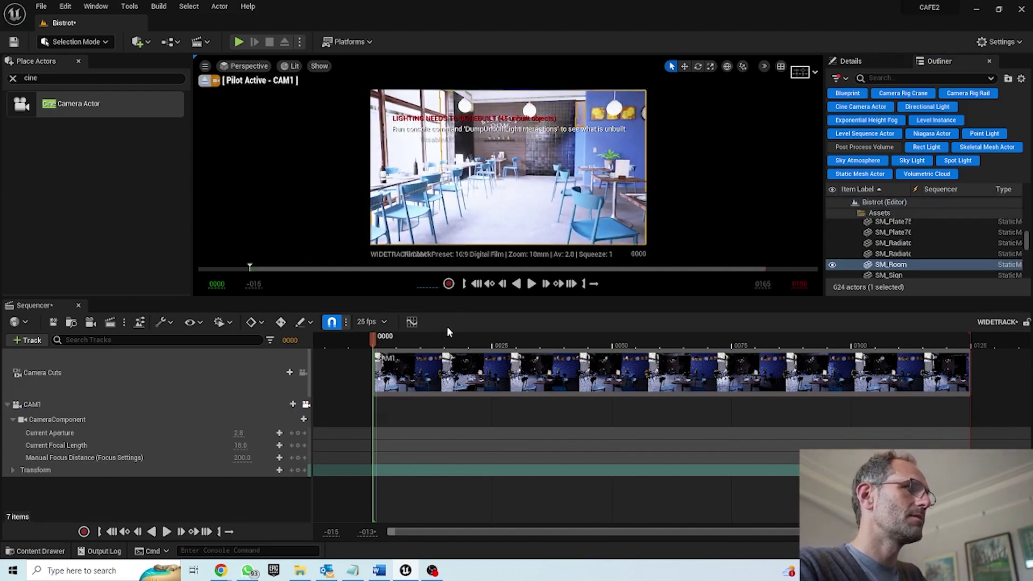
click(13, 471)
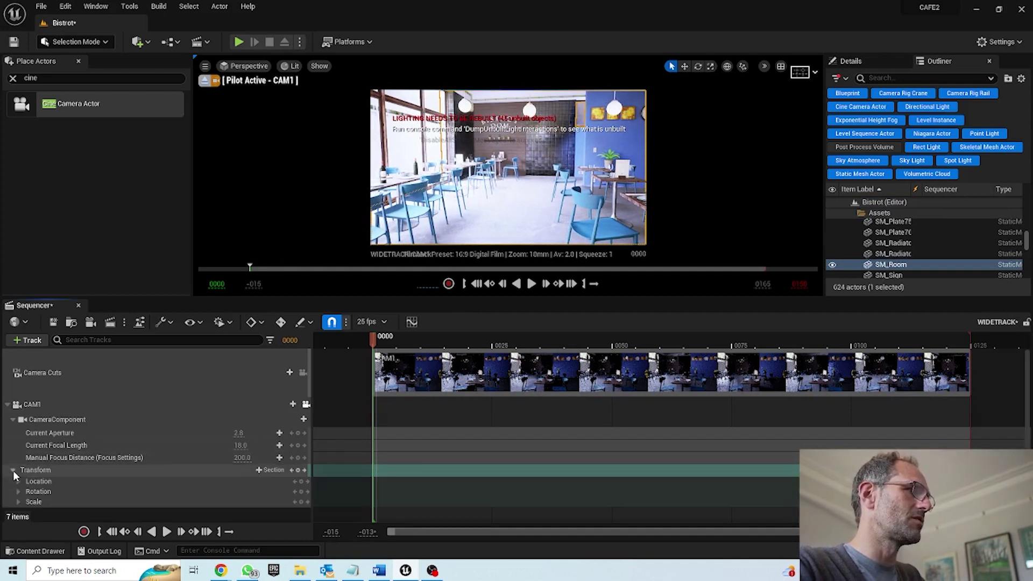
click(298, 470)
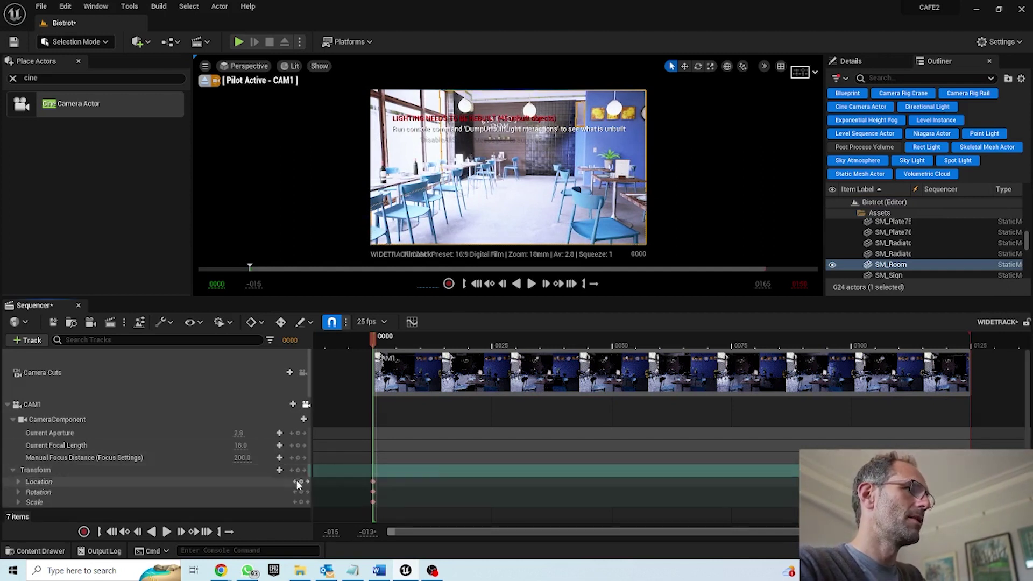
At frame 125, track CAM1 sideways to frame the wooden table and blue clock wall, and key its Location
click(46, 472)
click(43, 481)
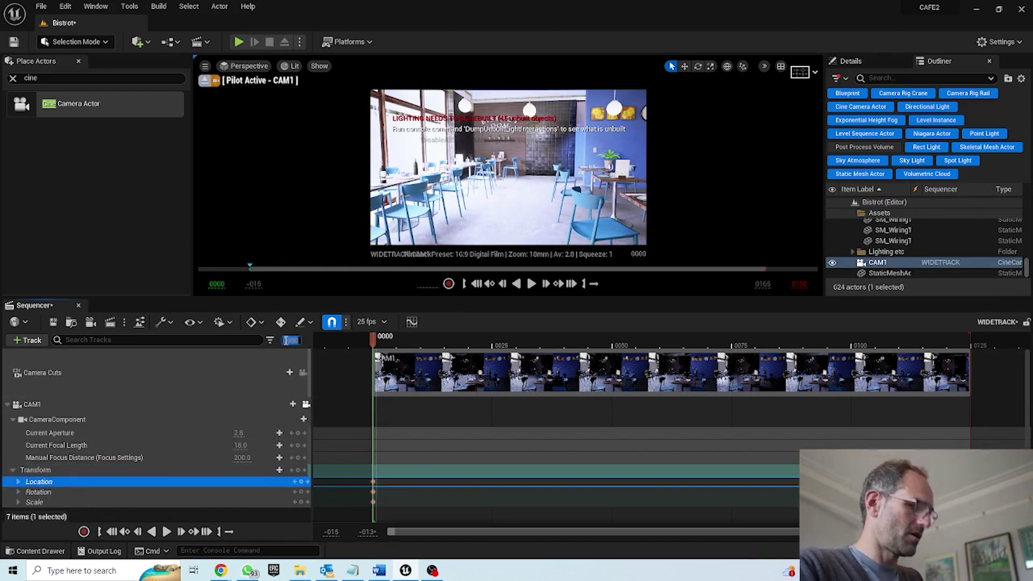
key(Return)
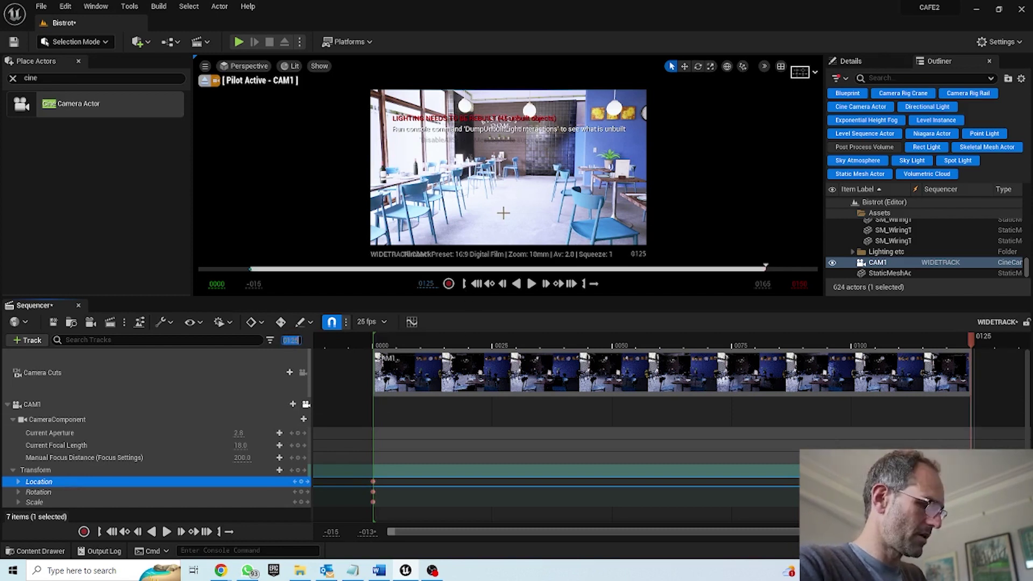
click(53, 471)
click(54, 482)
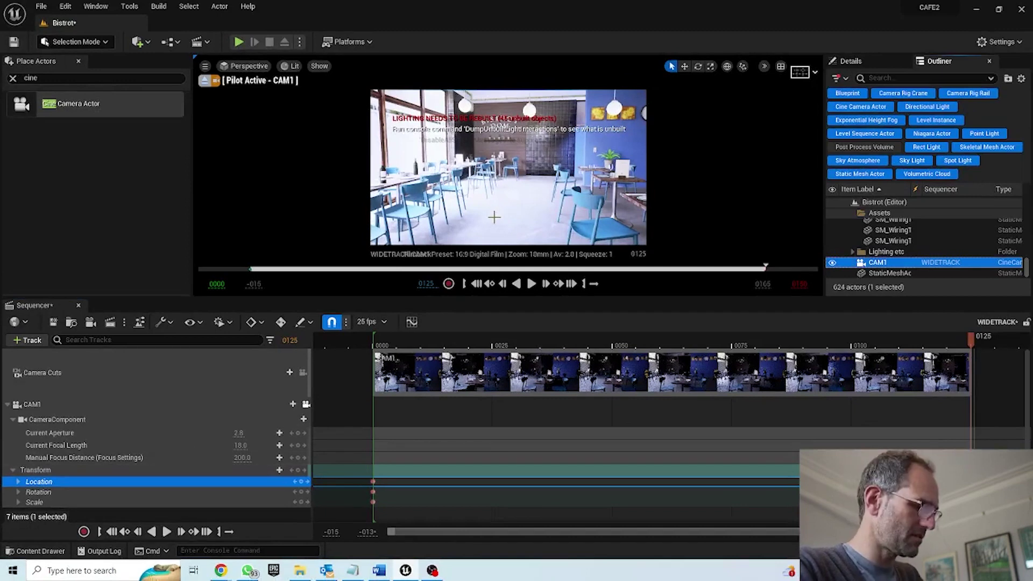
key(d)
click(494, 216)
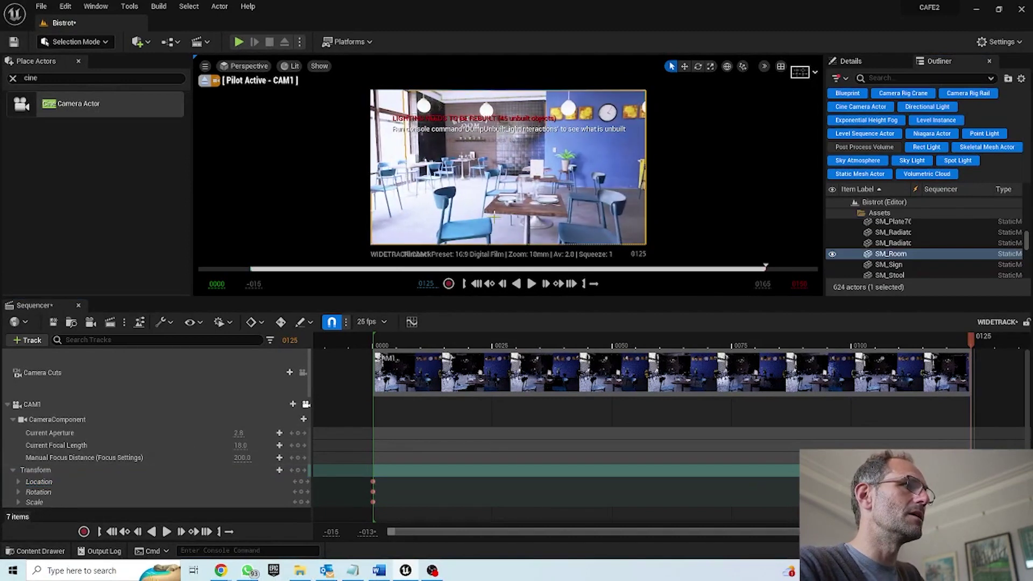
key(d)
click(494, 214)
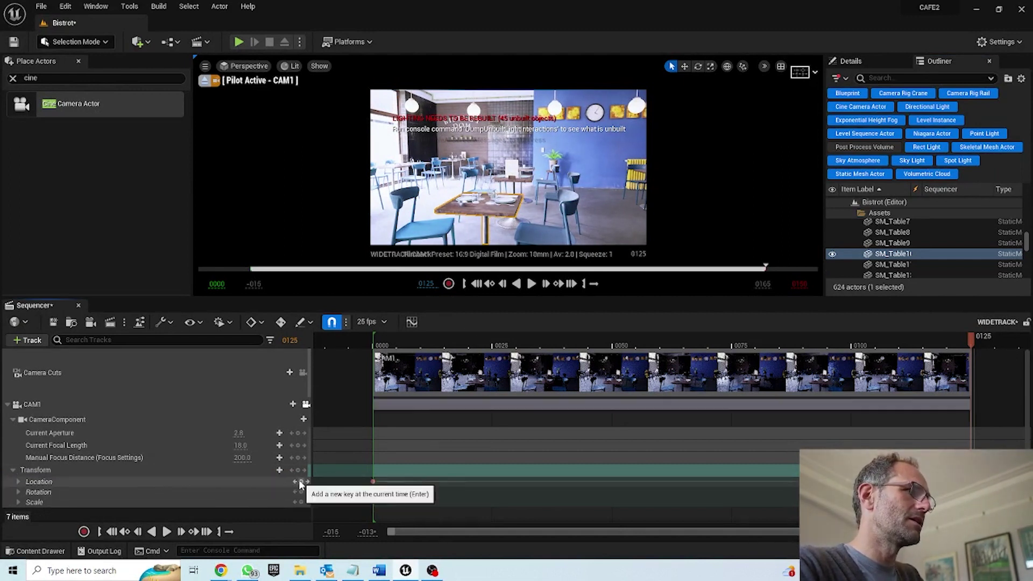
drag(908, 338, 974, 364)
click(38, 482)
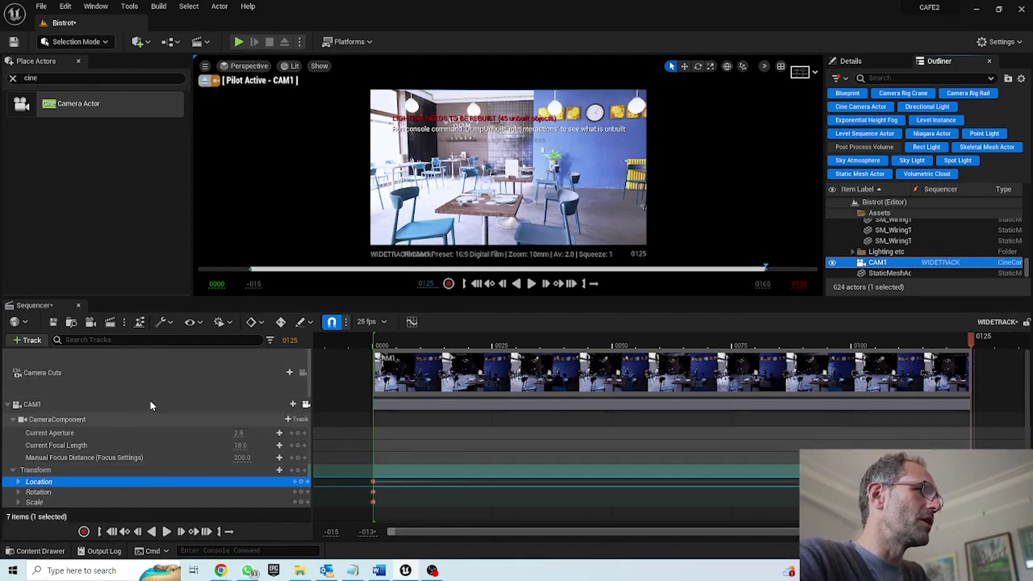
Enlarge the sequence editor, expand CAM1's Rotation channels and select Yaw
drag(248, 298, 250, 240)
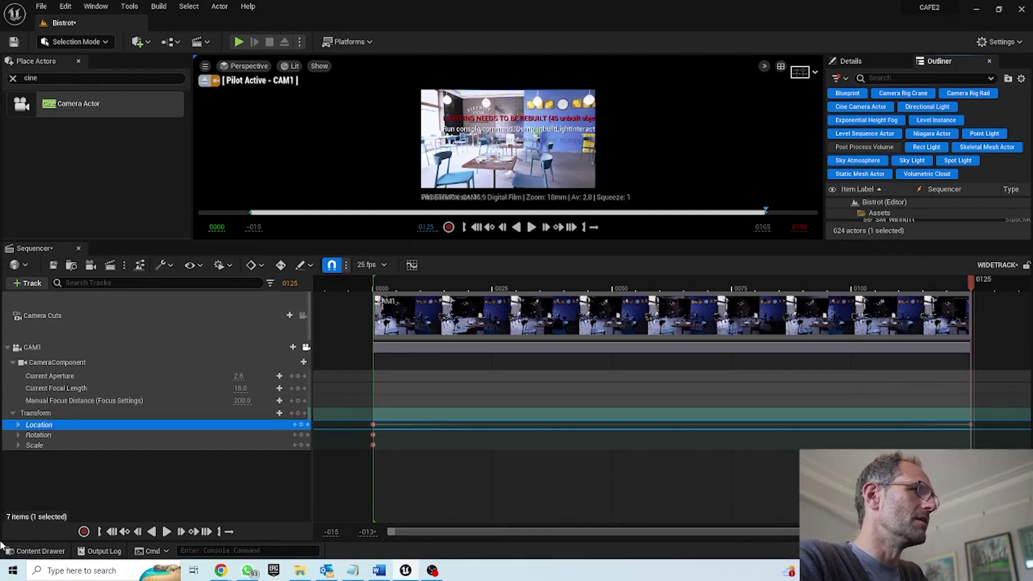
click(18, 435)
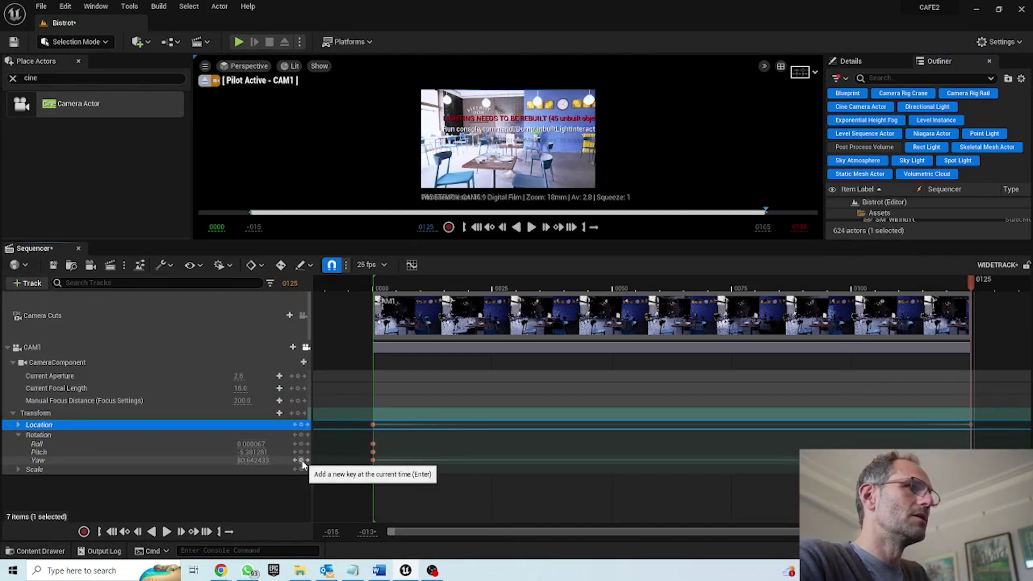
key(Up)
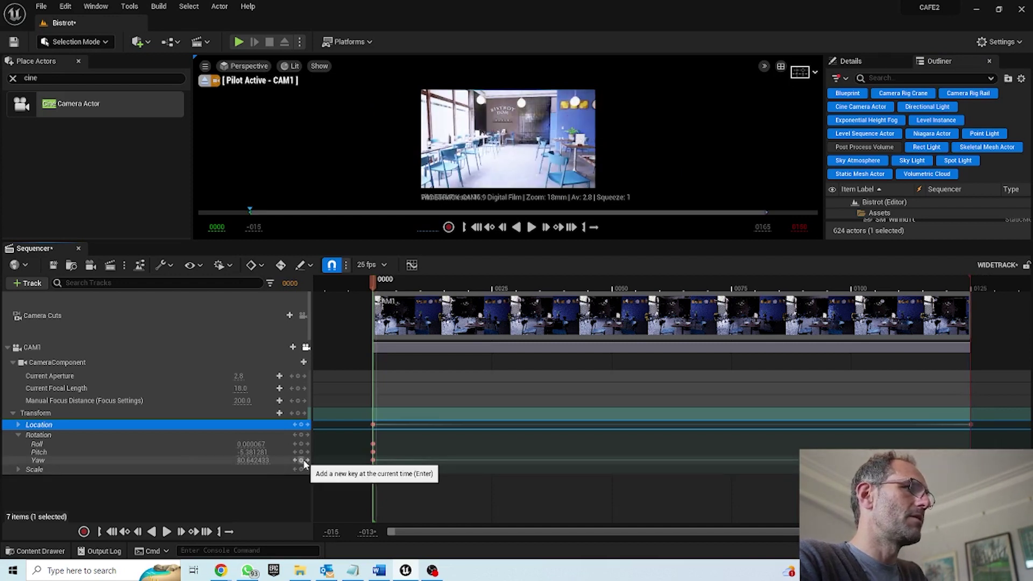
click(88, 455)
click(85, 460)
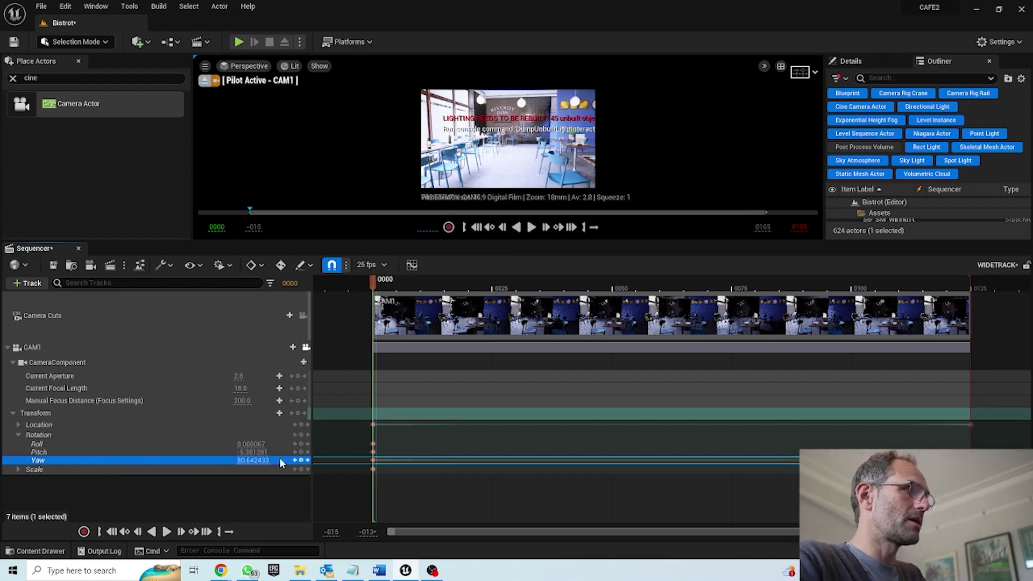
Try to turn CAM1 by hand in the viewport at frame 125
drag(377, 281, 974, 317)
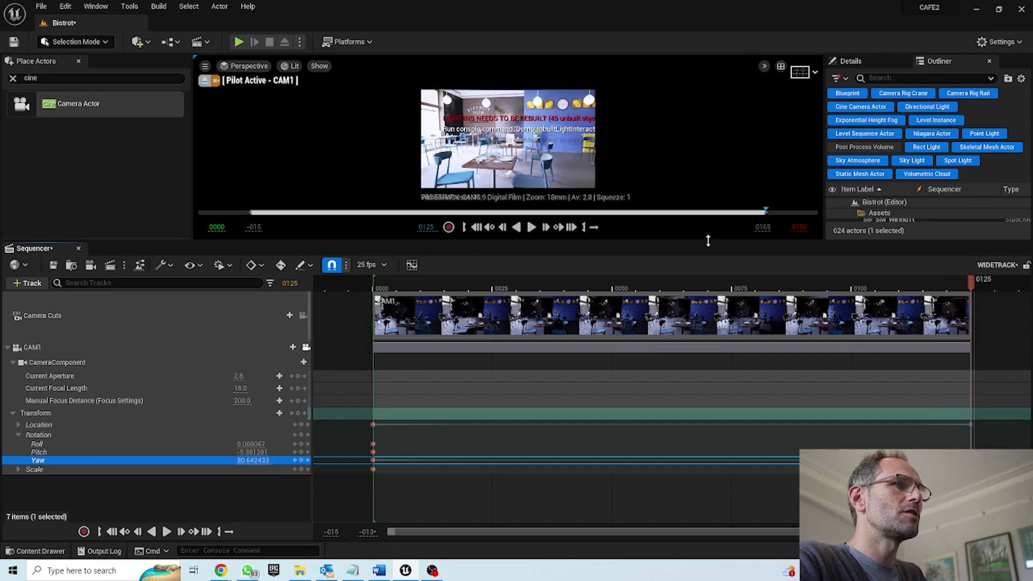
right_drag(673, 161, 608, 161)
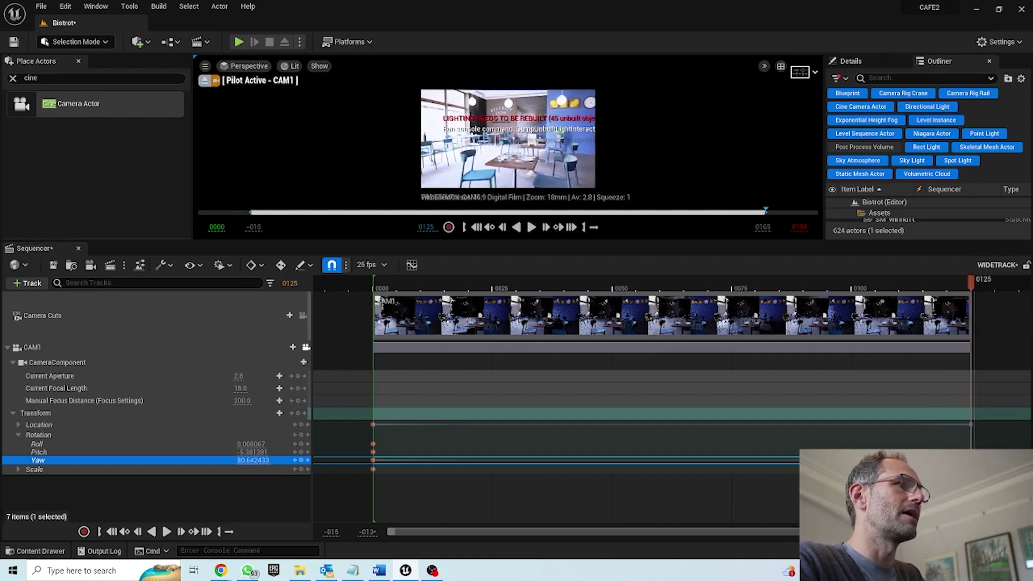
drag(946, 282, 976, 283)
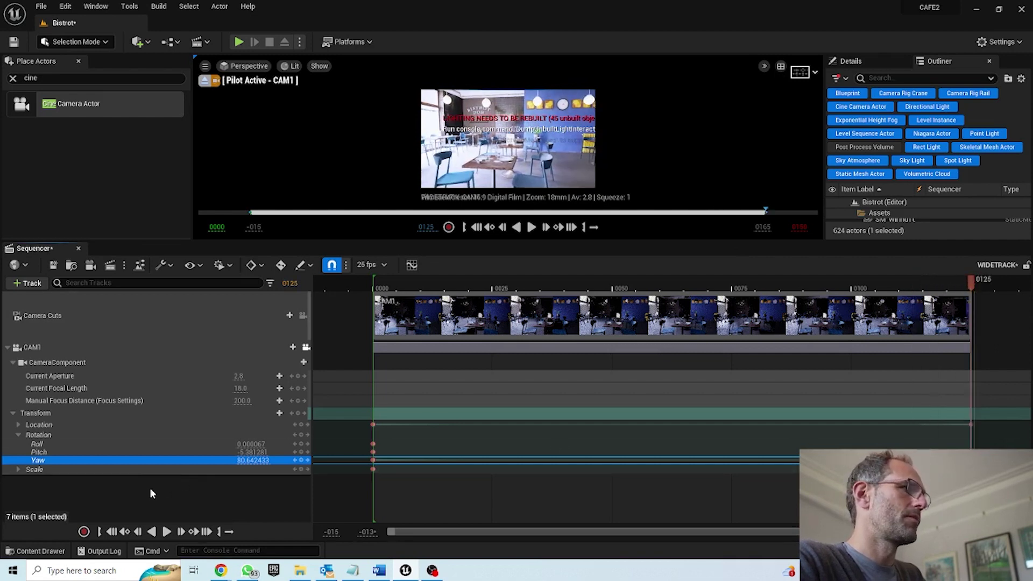
Set CAM1's Yaw to about 71.21 at frame 125 and play the shot from the start
drag(251, 460, 232, 460)
drag(952, 300, 375, 300)
key(space)
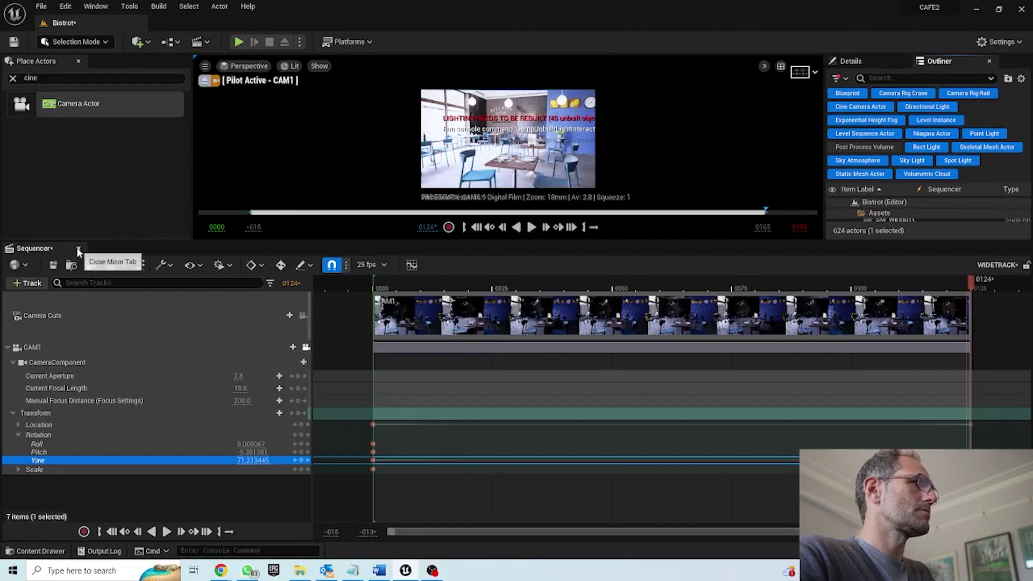
Close the Sequencer and delete the NewLevelSequence asset from the Content folder
click(79, 249)
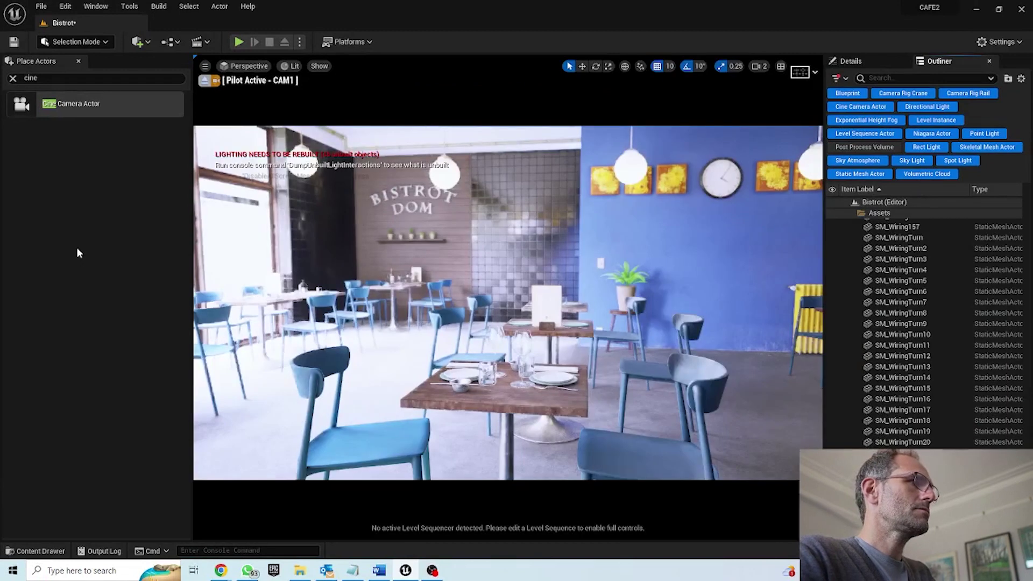
click(854, 216)
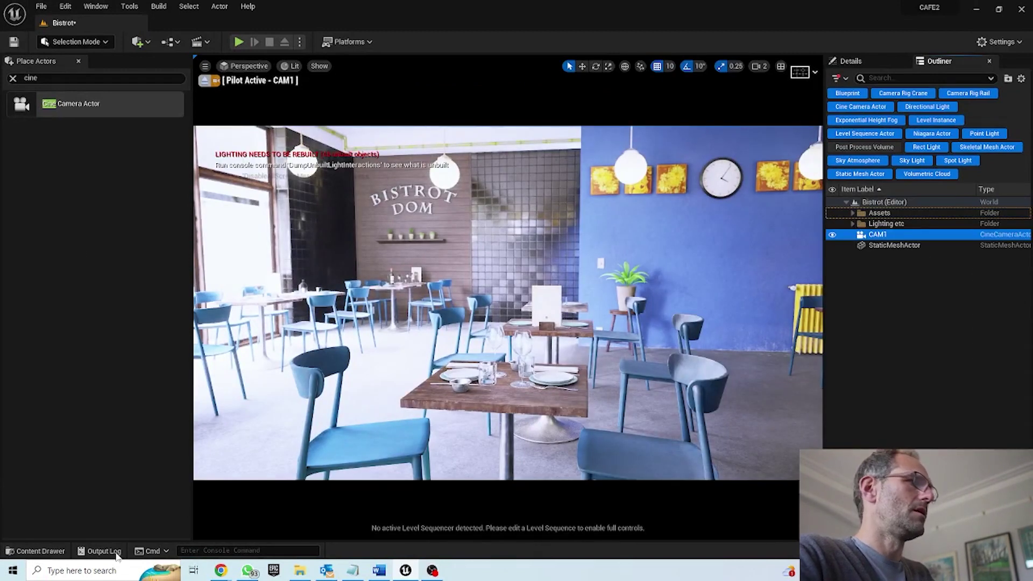
click(35, 551)
click(353, 485)
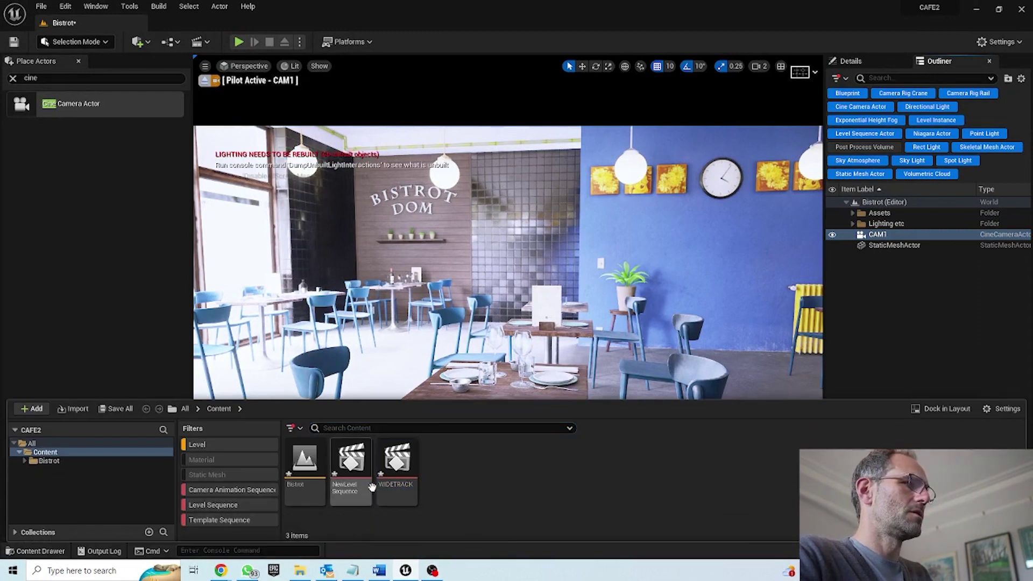
key(Delete)
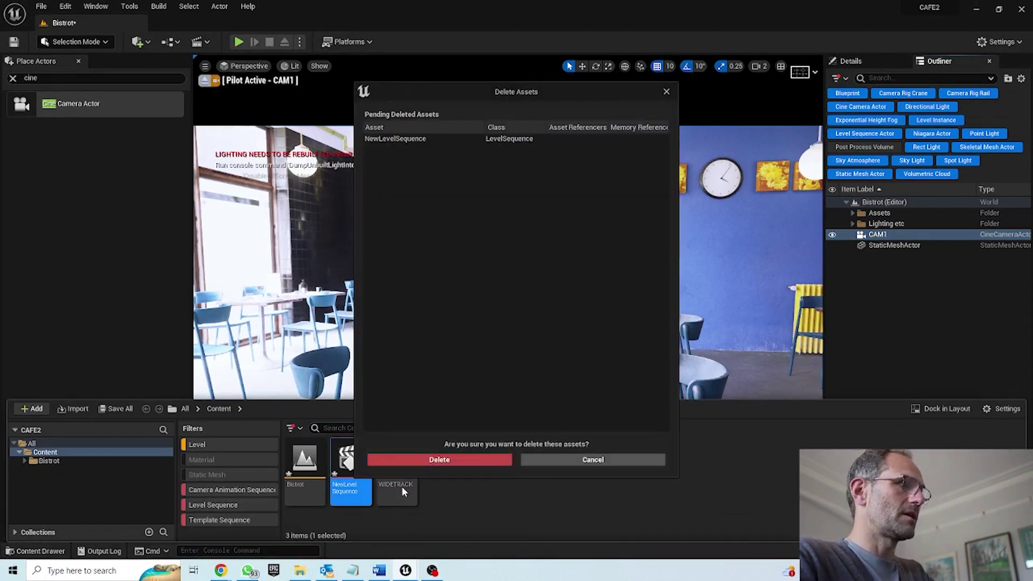
click(431, 460)
Reopen the WIDETRACK sequence and play CAM1's tracking shot in an enlarged viewport
double_click(352, 467)
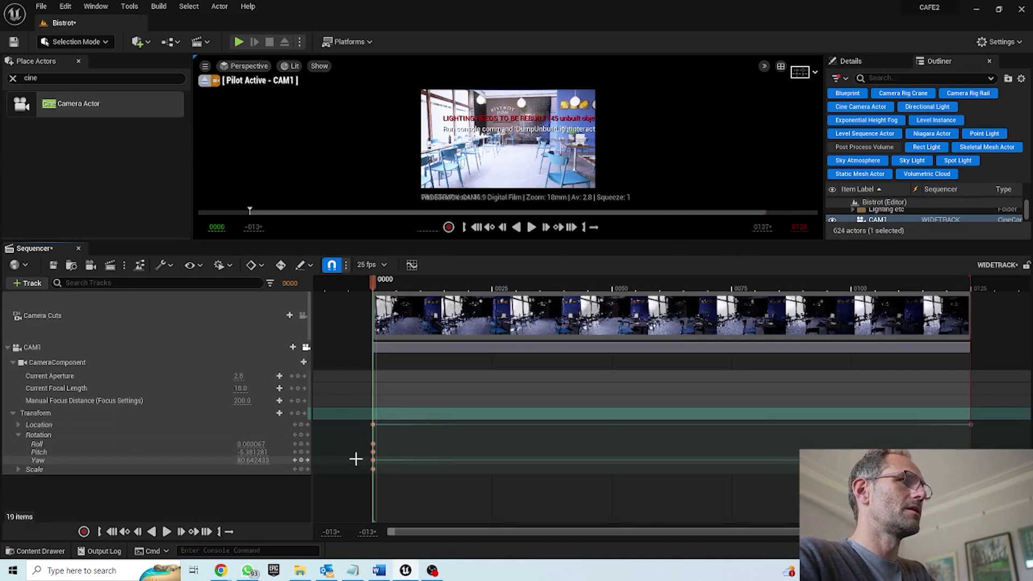
drag(418, 244, 514, 467)
click(533, 446)
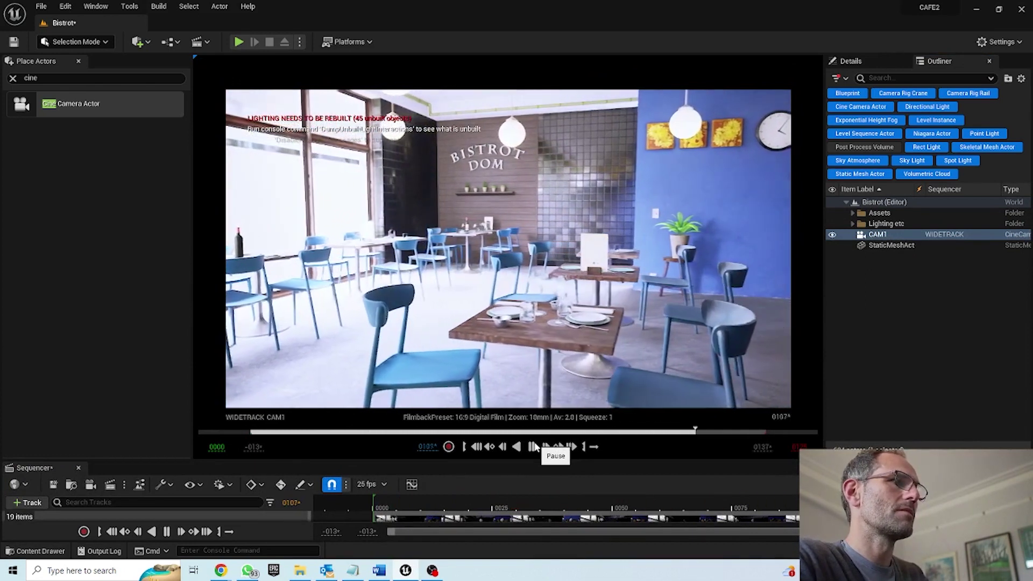
click(535, 446)
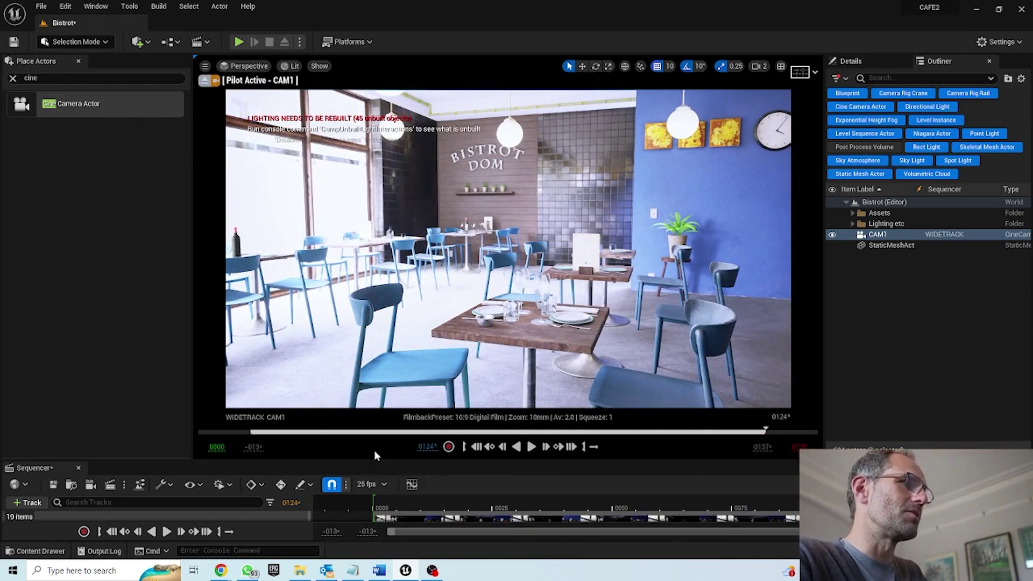
drag(345, 460, 349, 266)
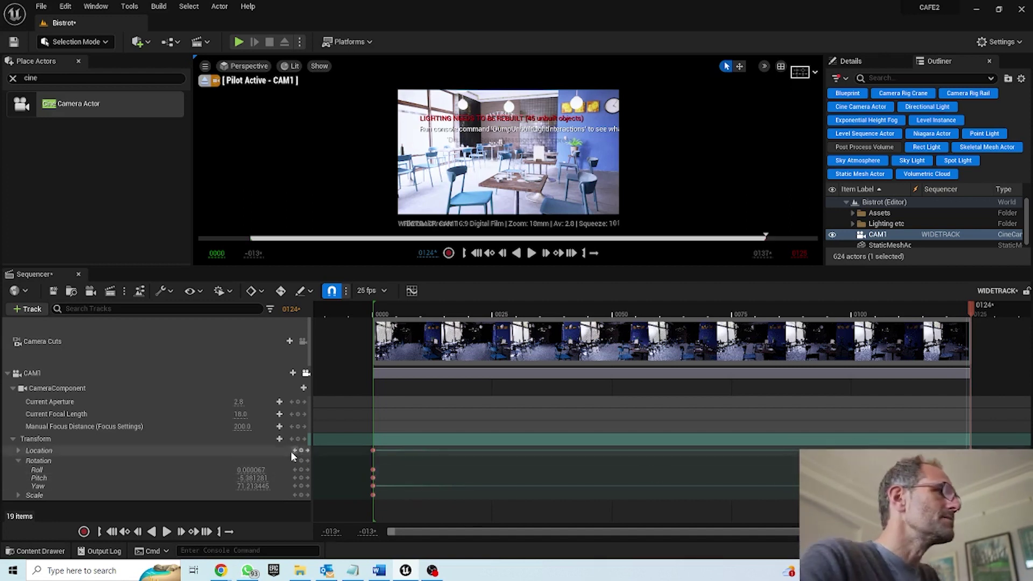
Close the Sequencer and create a new Level Sequence named job in the Content folder
click(78, 275)
click(43, 550)
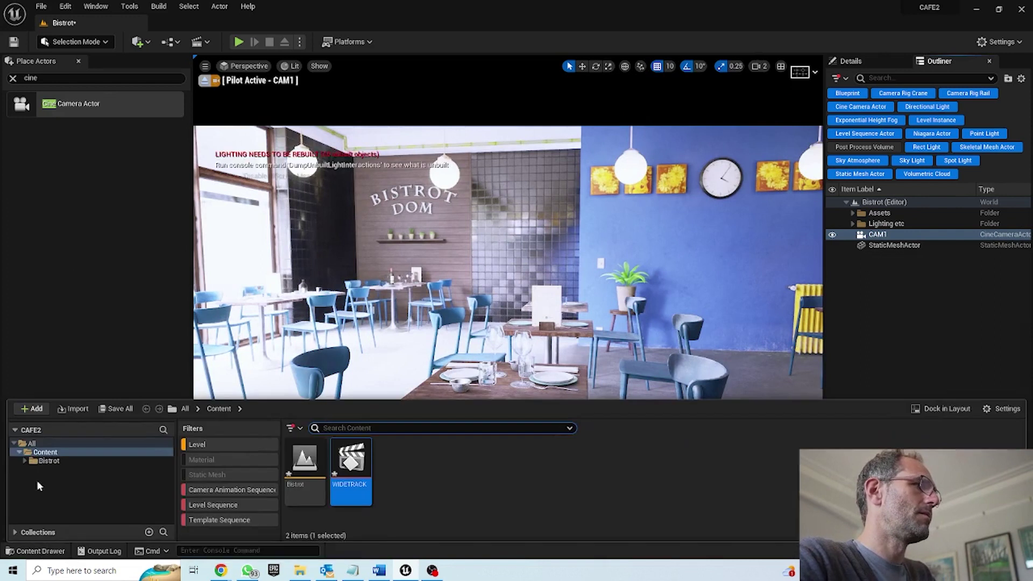
click(34, 410)
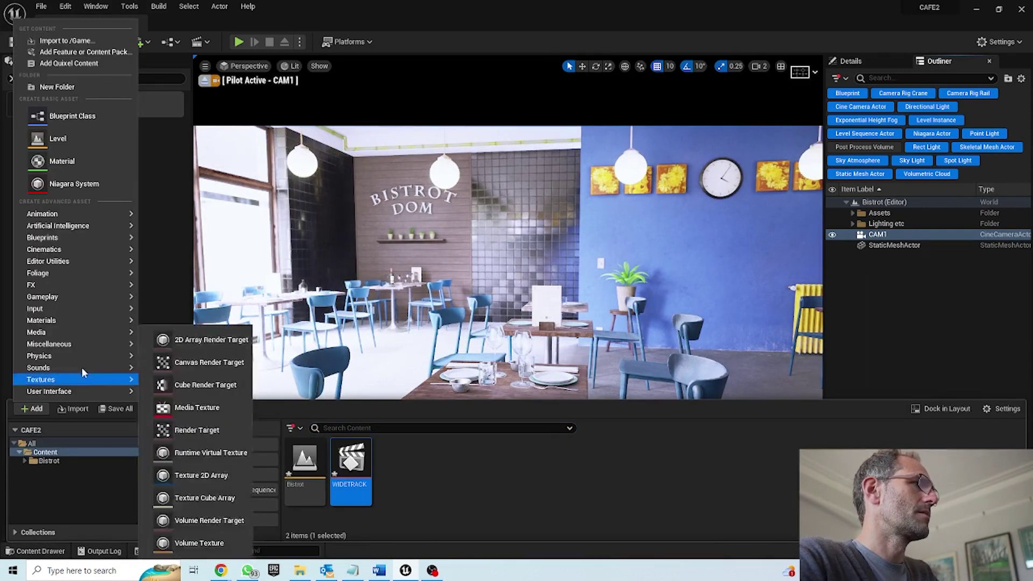
mouse_move(76, 251)
click(241, 277)
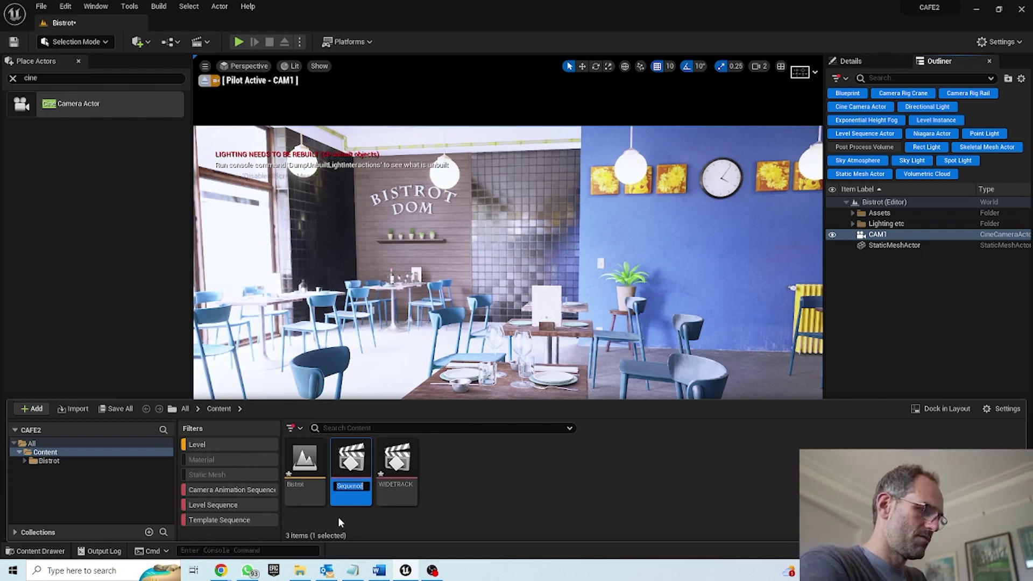
text(R)
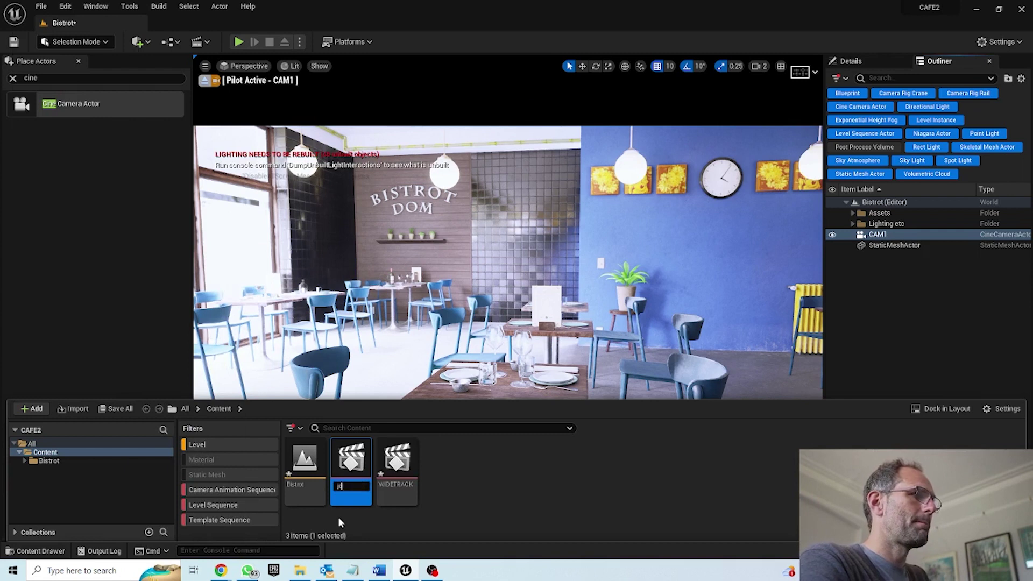
key(Return)
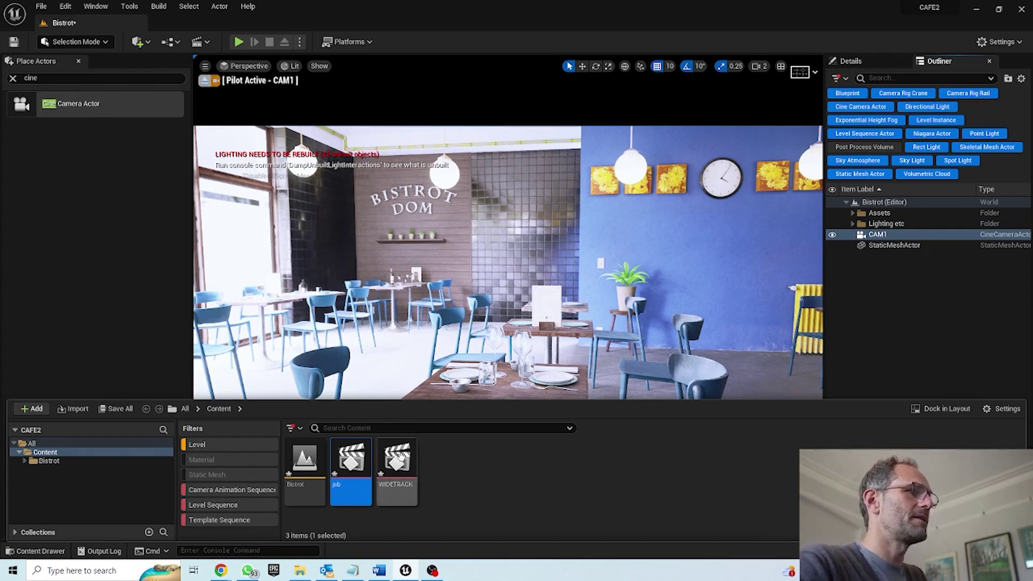
Duplicate CAM1 and pilot the copy, CAM2, in the viewport
right_click(861, 237)
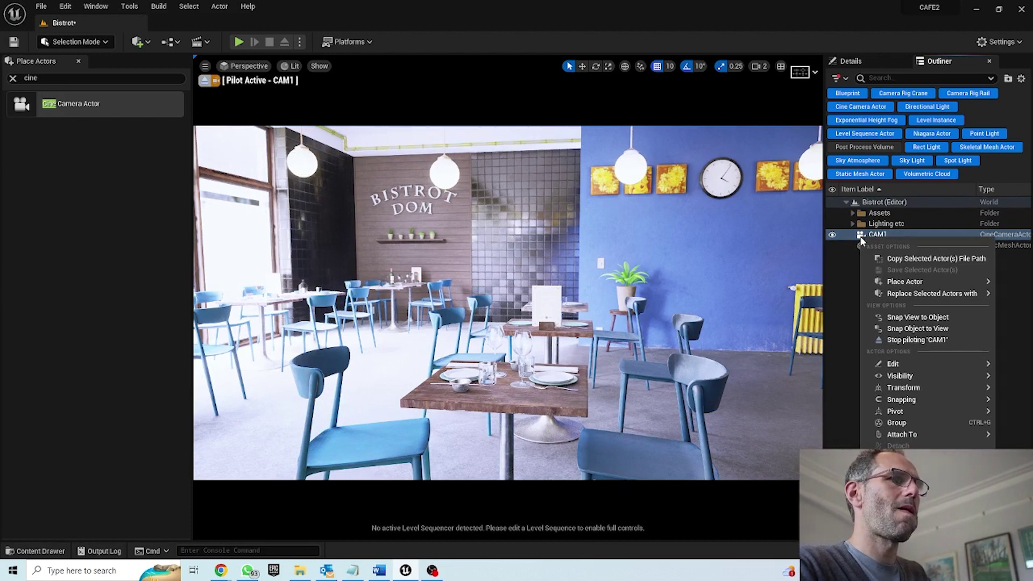
mouse_move(914, 364)
click(812, 402)
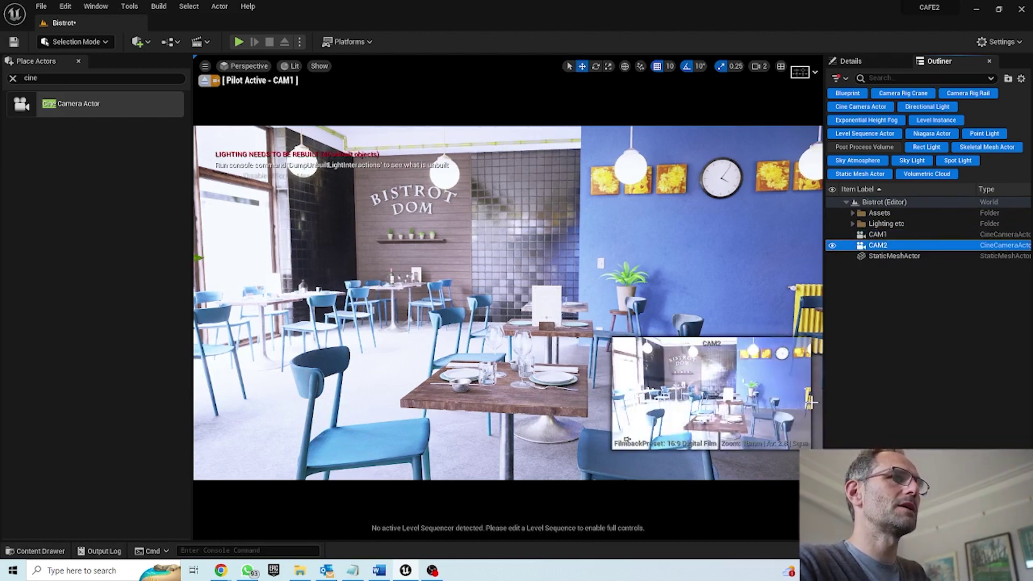
click(854, 312)
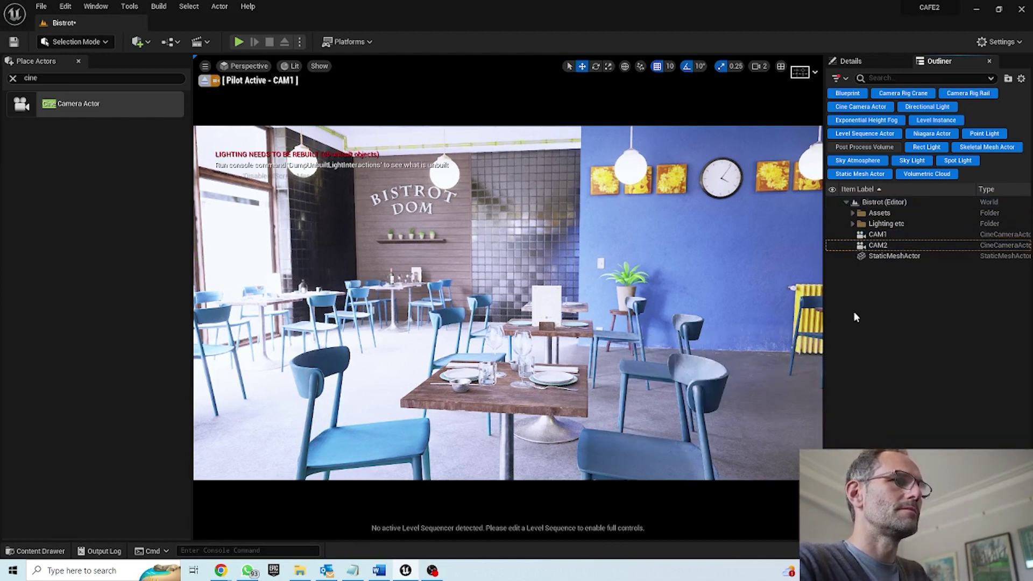
click(861, 246)
click(247, 66)
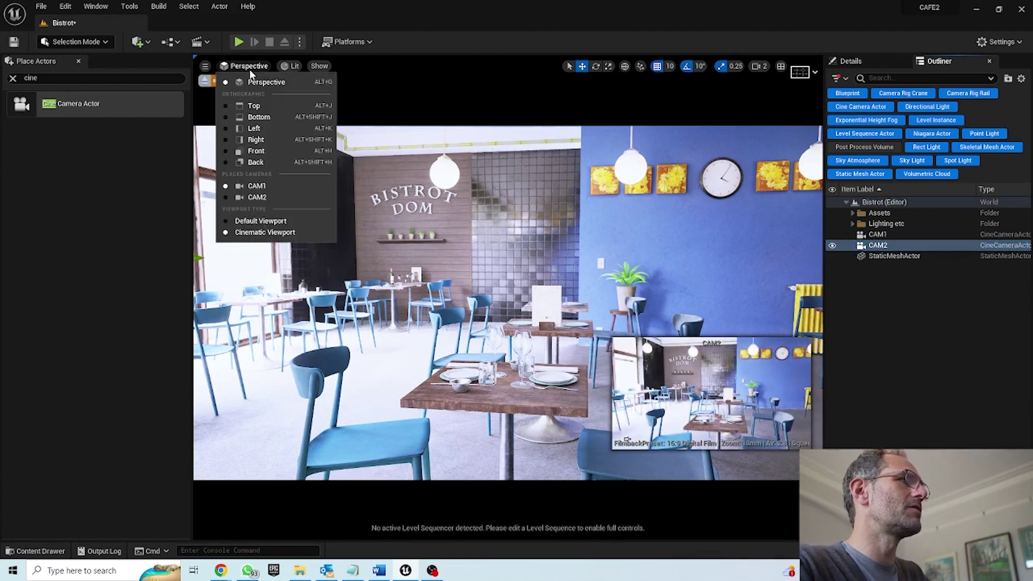
click(248, 198)
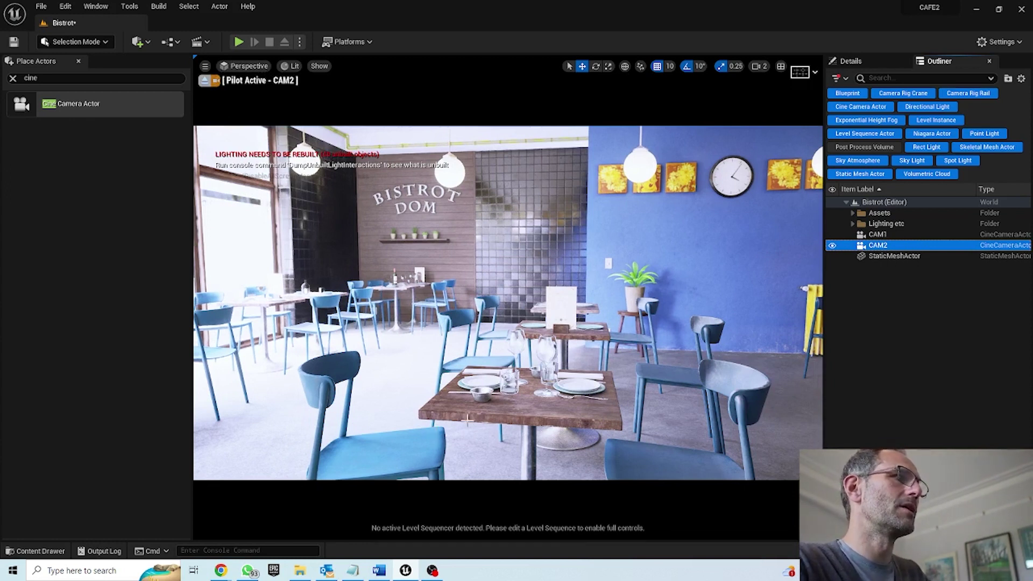
Fly CAM2 to a raised view over the blue partition wall, plant and tables, and collapse the Assets folder
right_drag(389, 399, 425, 399)
mouse_move(386, 407)
middle_down()
mouse_move(385, 387)
mouse_move(385, 420)
middle_up()
click(385, 388)
click(386, 420)
drag(385, 420, 330, 323)
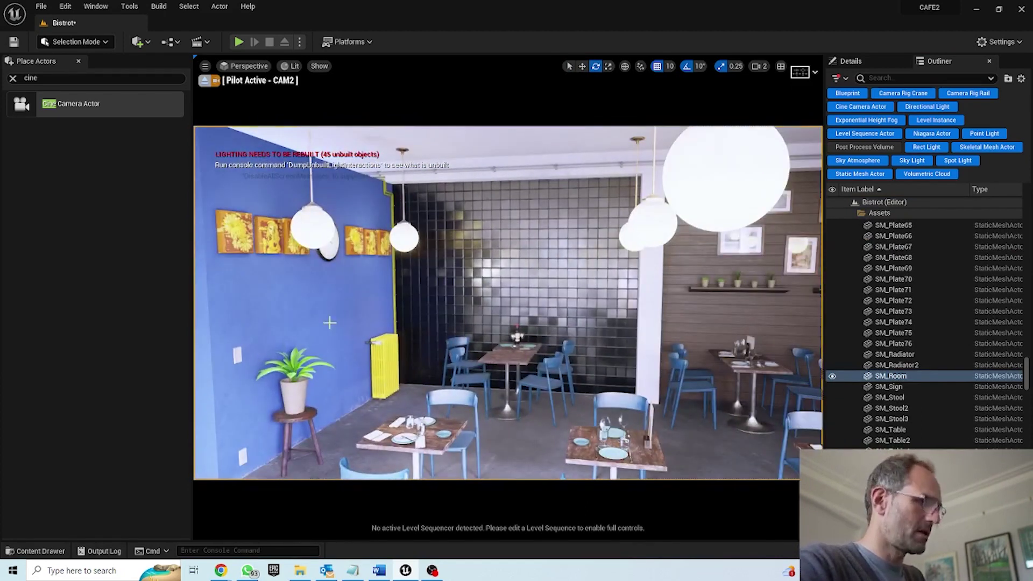
right_drag(329, 323, 359, 356)
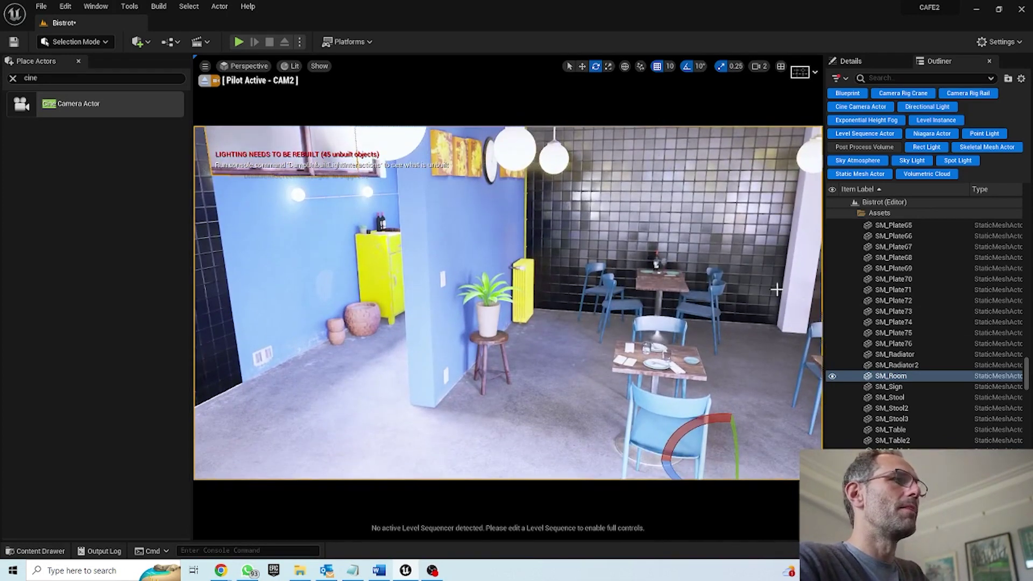
click(847, 213)
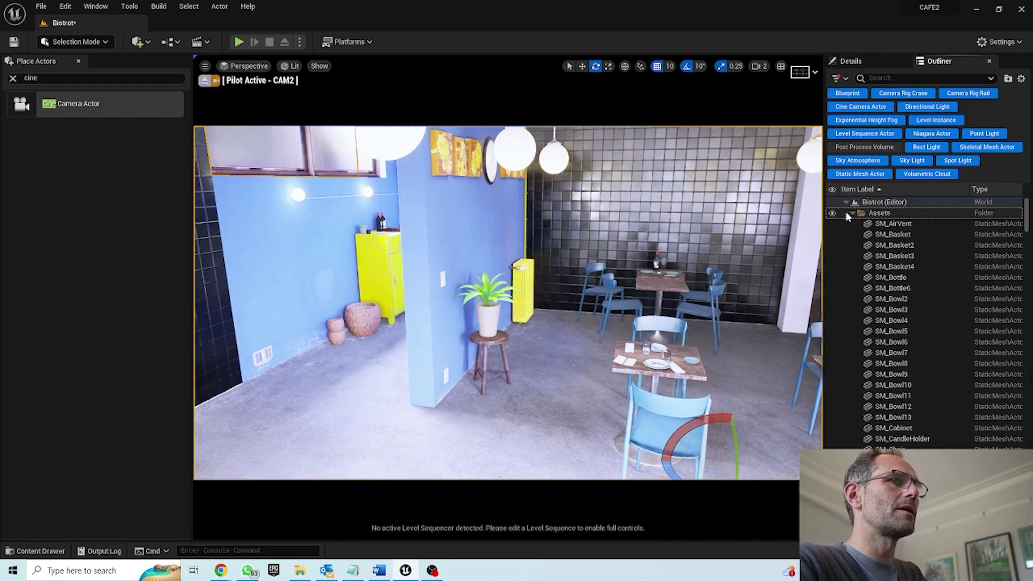
click(853, 214)
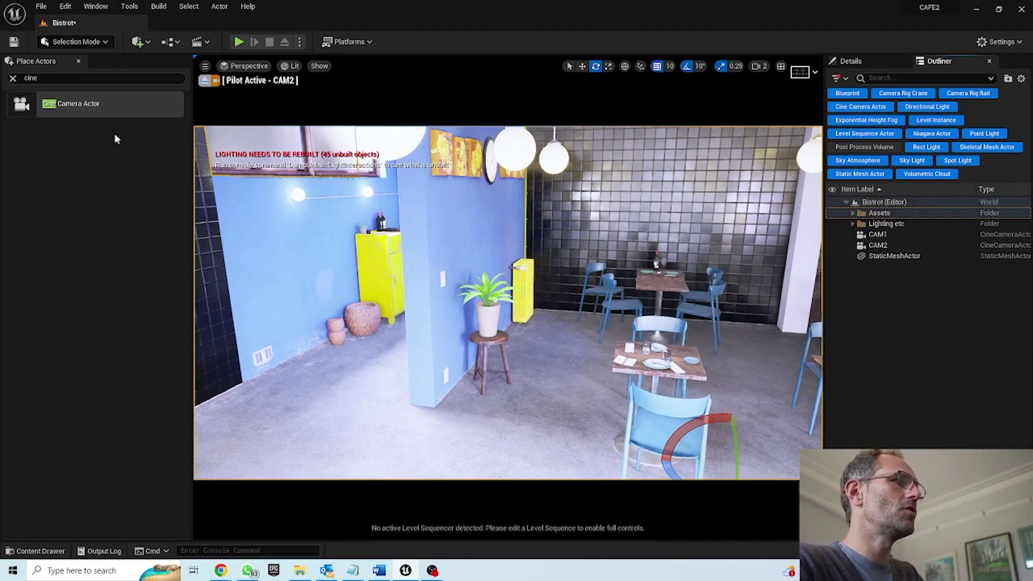
click(244, 67)
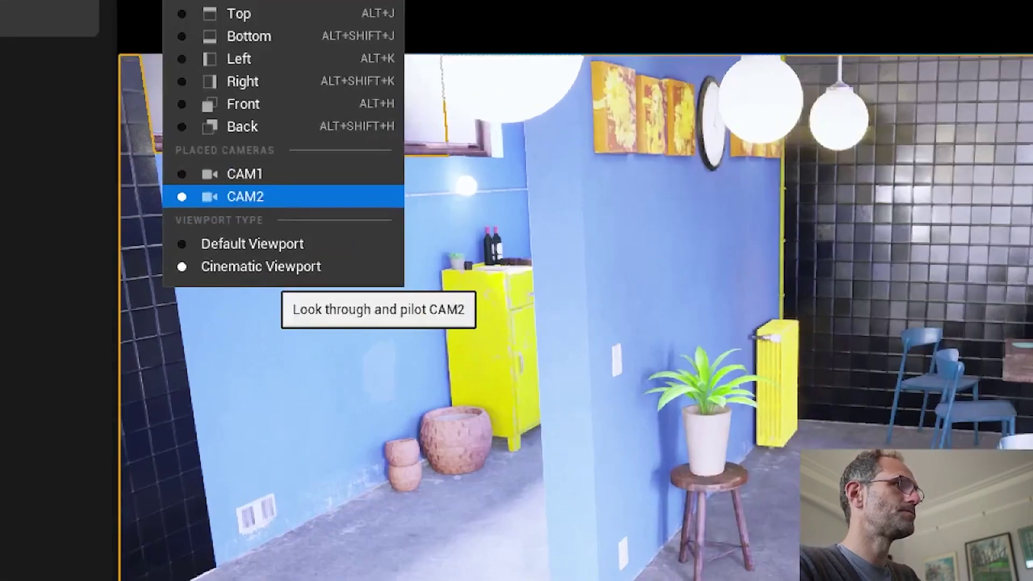
click(268, 197)
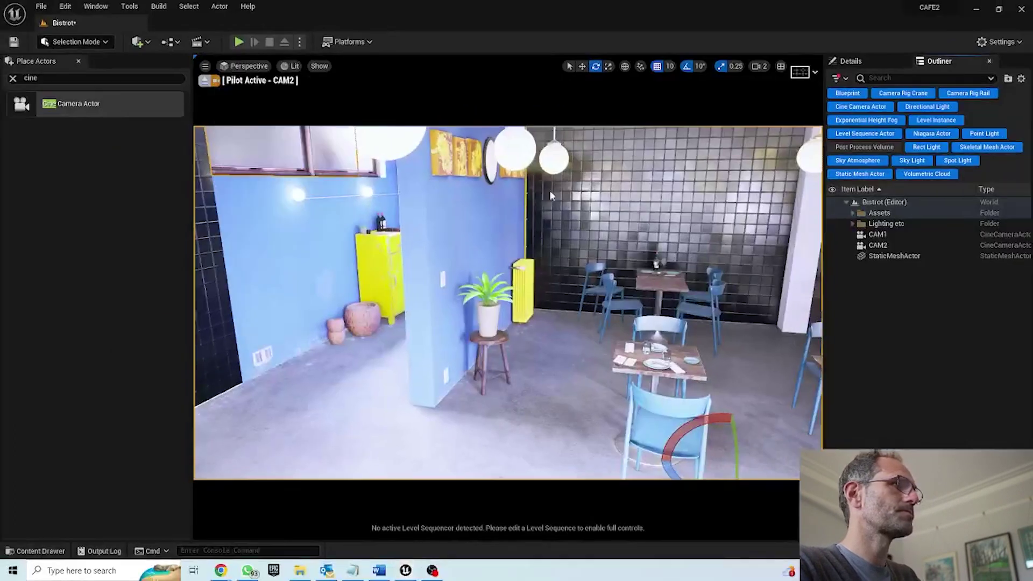
Open the job sequence and add CAM2 to it from the Outliner
click(35, 551)
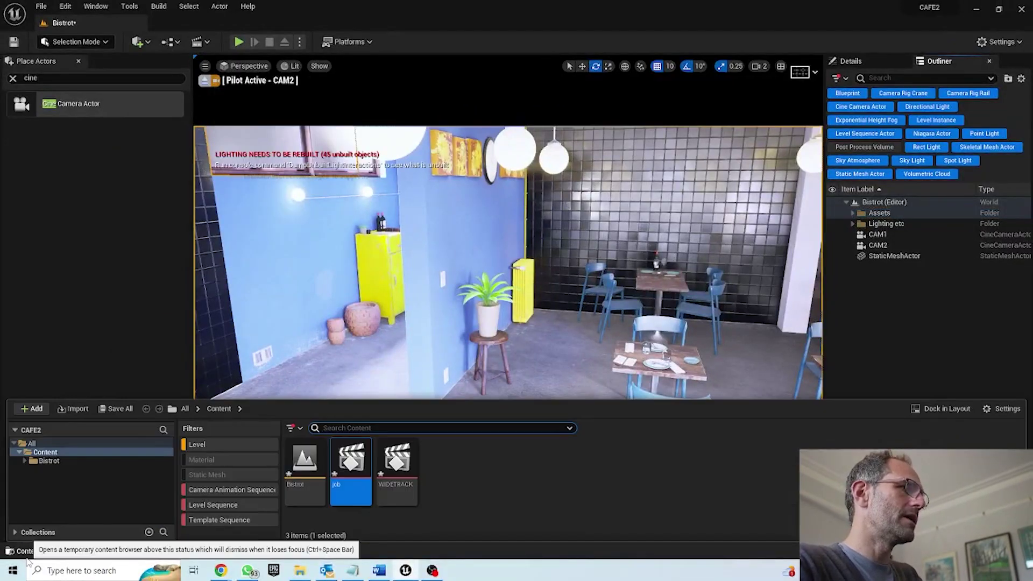
double_click(351, 463)
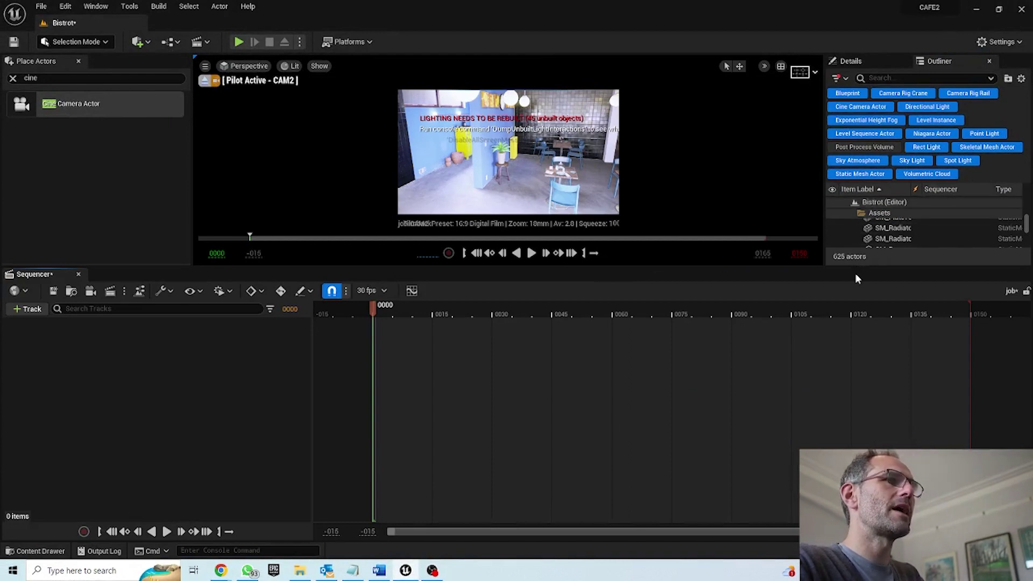
drag(857, 268, 872, 387)
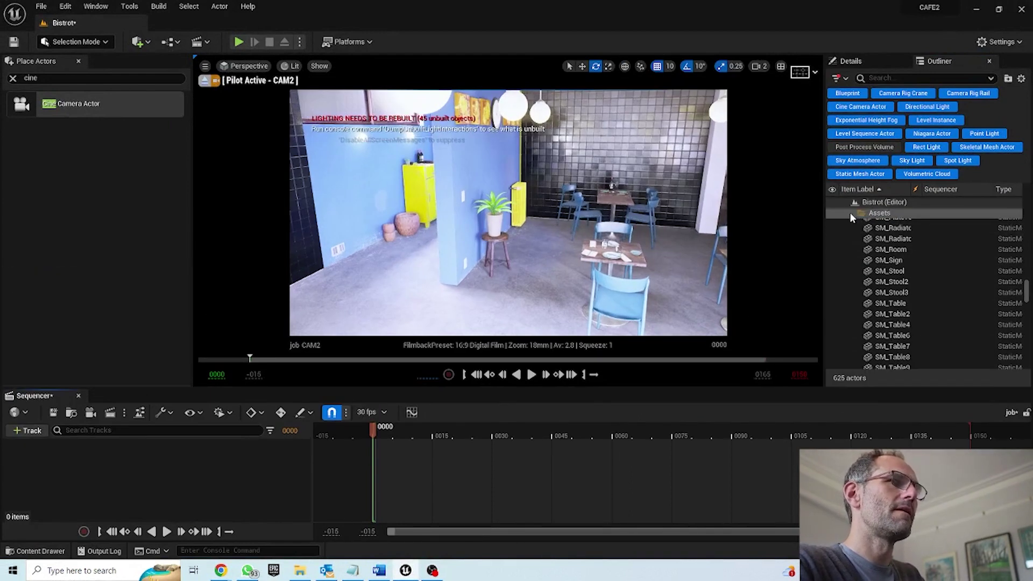
click(850, 212)
drag(861, 246, 461, 486)
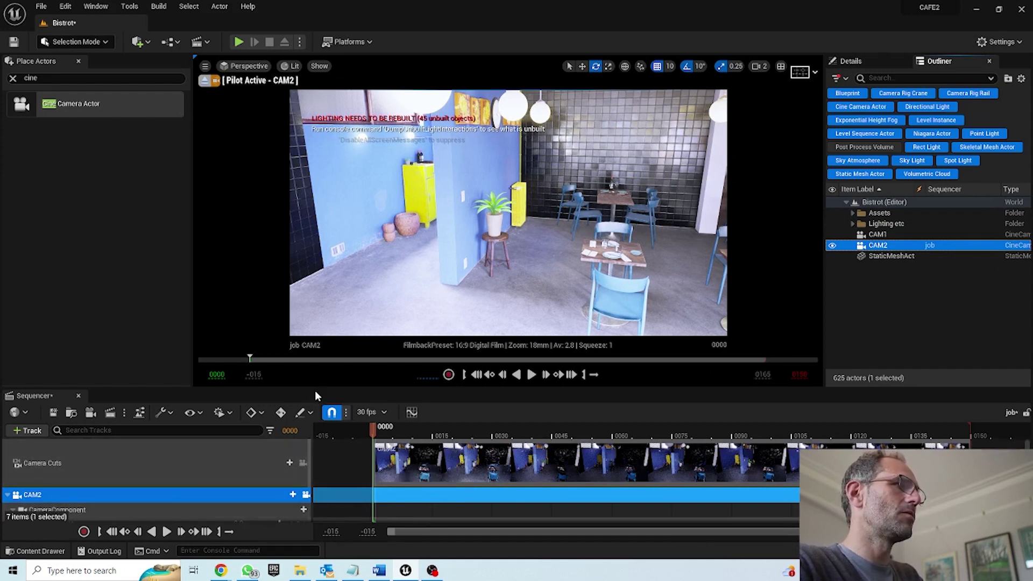
Keyframe CAM2's Transform at frame 0 and set the sequence's display rate to 25 fps
drag(316, 387, 315, 257)
click(12, 429)
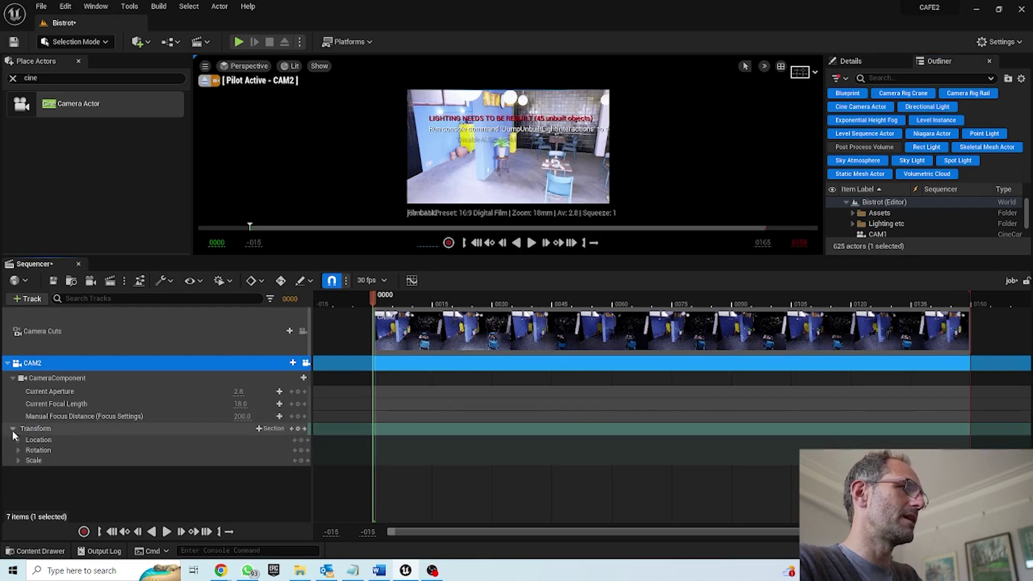
click(302, 429)
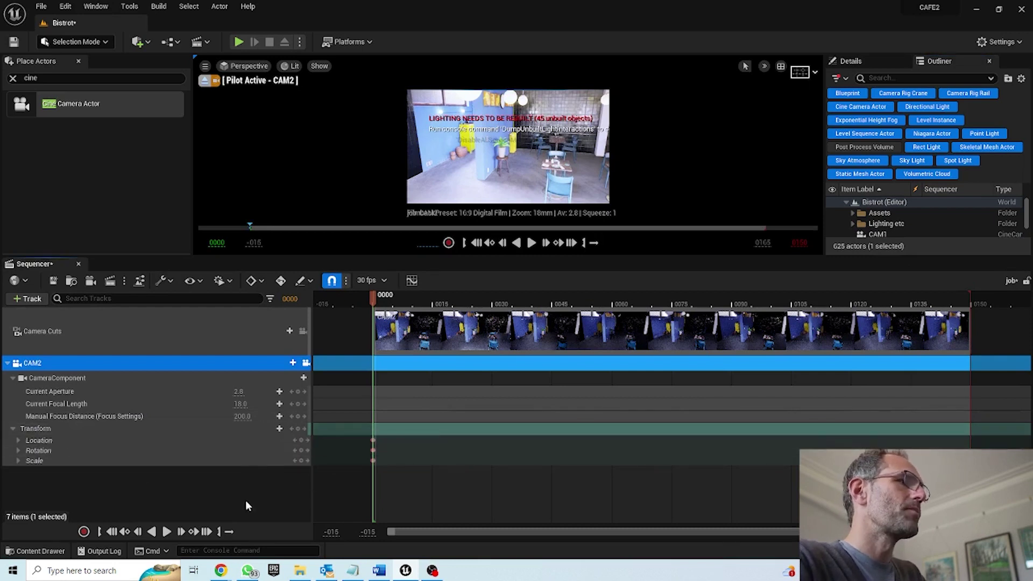
click(42, 441)
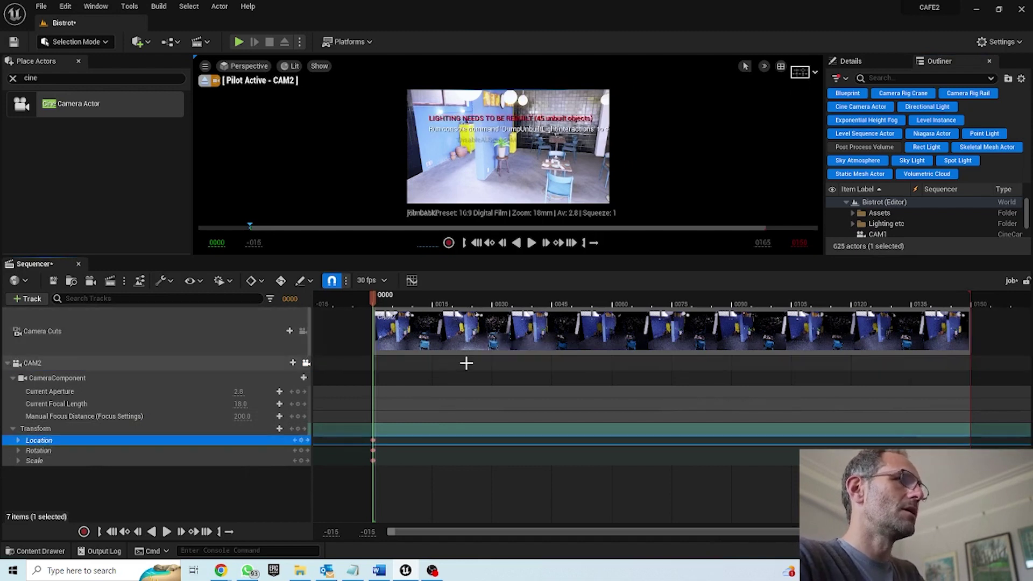
click(371, 280)
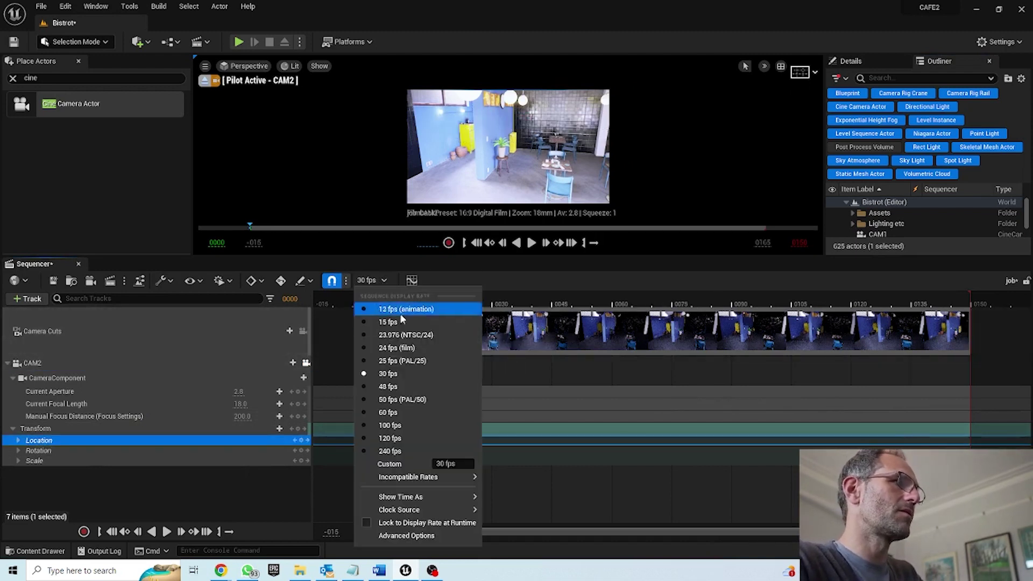
click(403, 359)
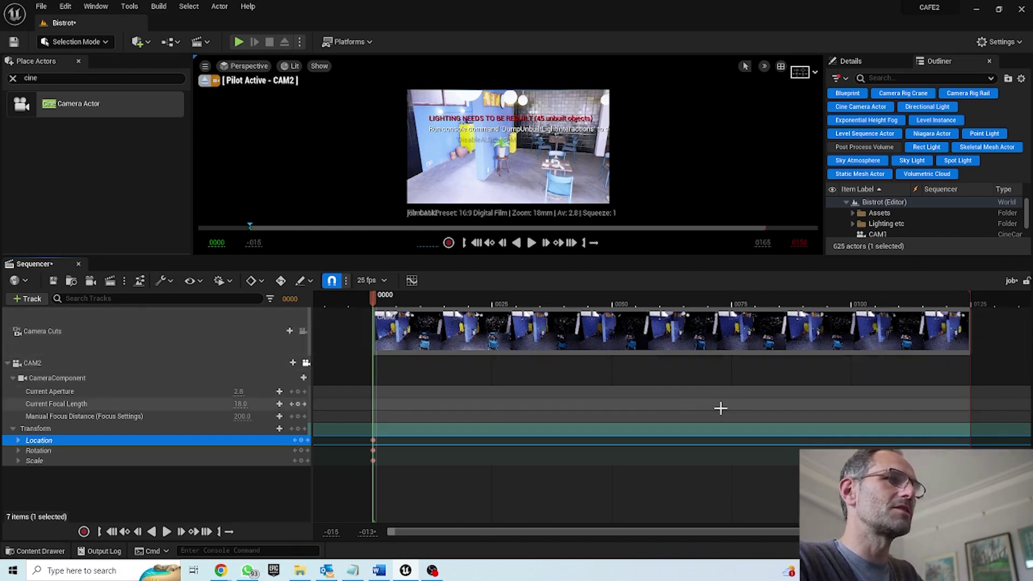
Try to reposition CAM2 by hand in the viewport at frame 125
drag(398, 302, 974, 315)
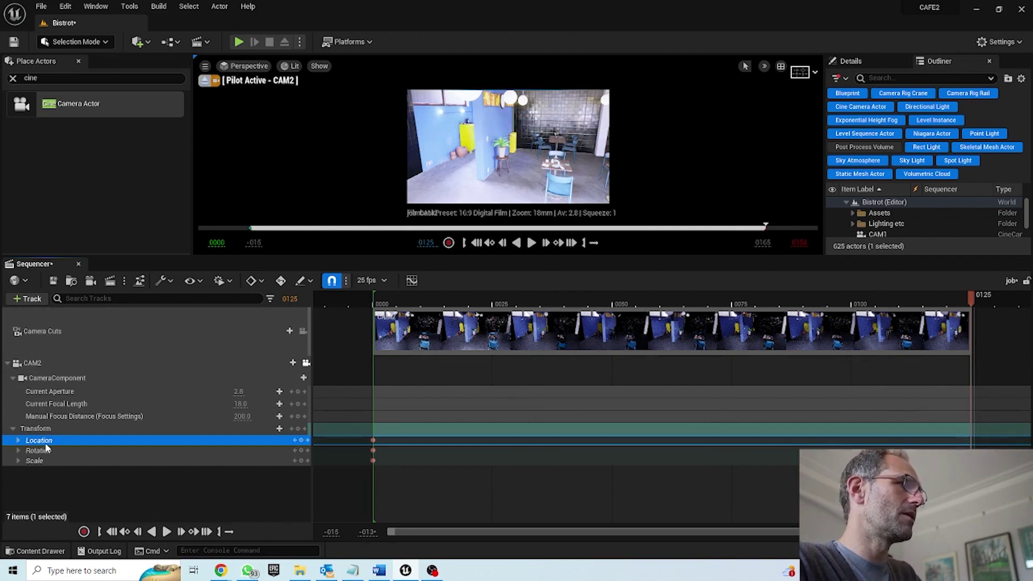
click(19, 440)
click(30, 449)
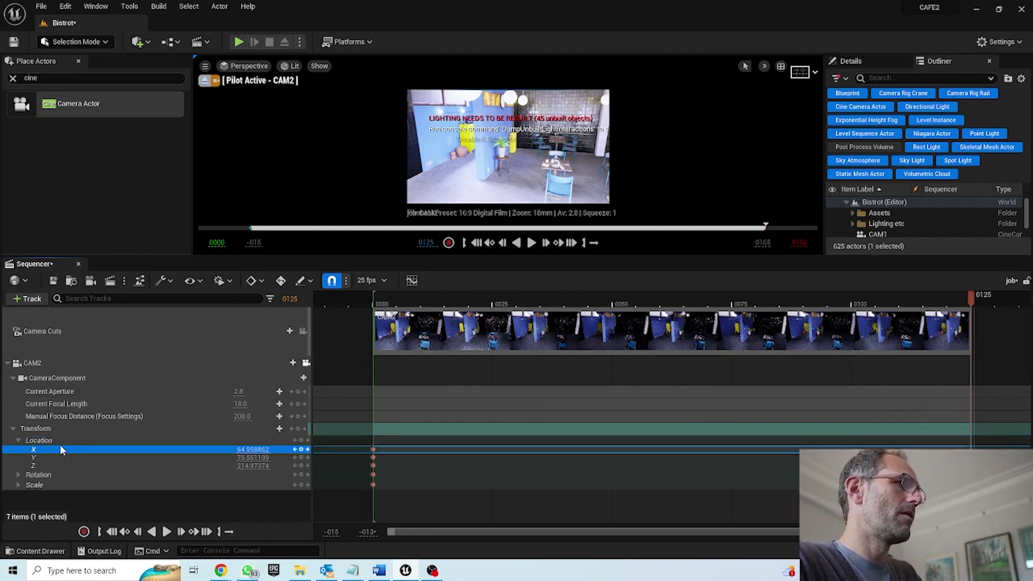
right_drag(508, 147, 528, 147)
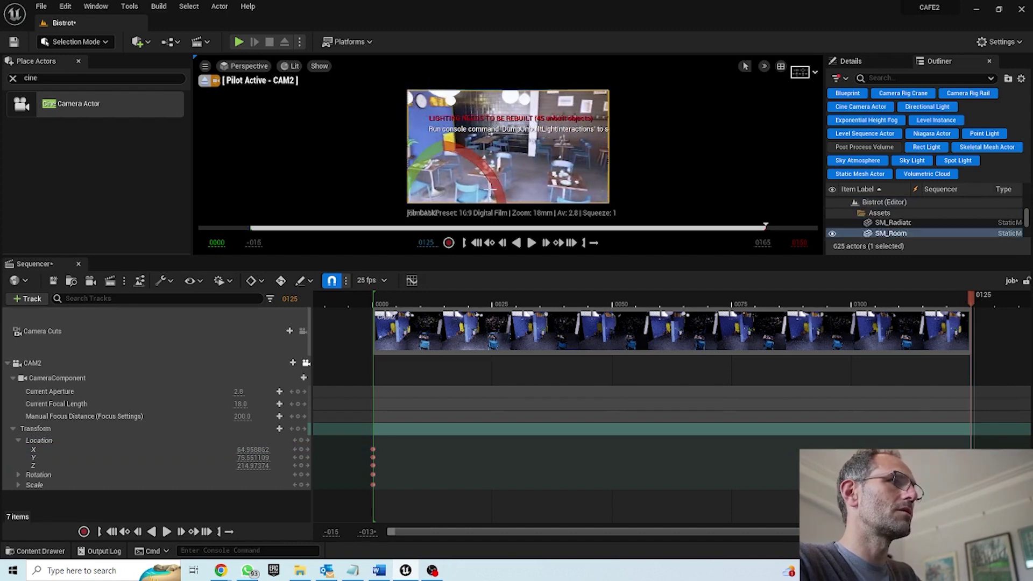
drag(494, 187, 525, 185)
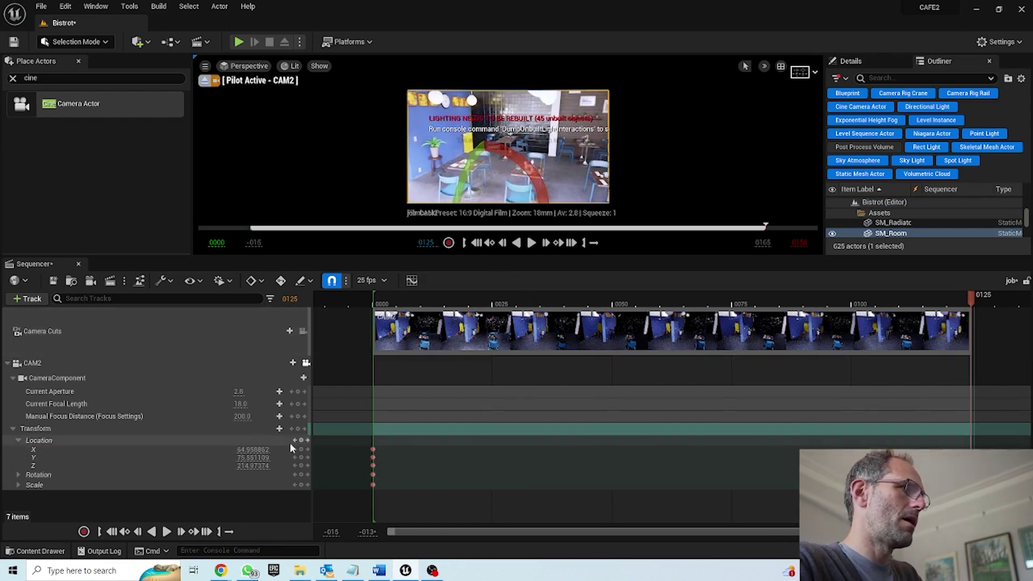
Set CAM2's Location X to about 14.68 and Y to about -125.32 at frame 125, and play the shot from the start
click(965, 302)
mouse_move(962, 300)
mouse_down()
mouse_move(376, 299)
mouse_move(977, 302)
mouse_up()
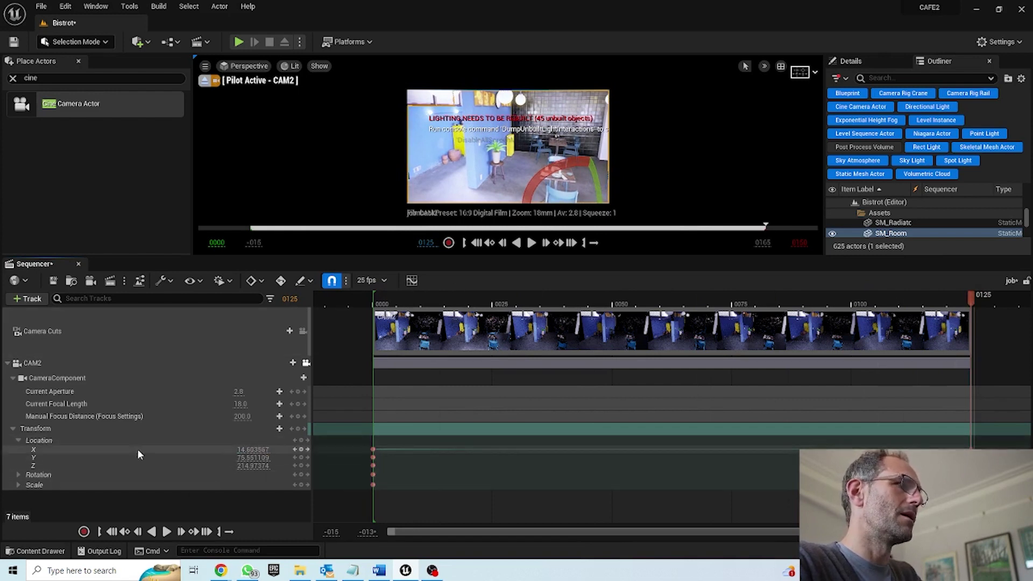
drag(245, 458, 213, 458)
click(245, 458)
drag(961, 303, 372, 312)
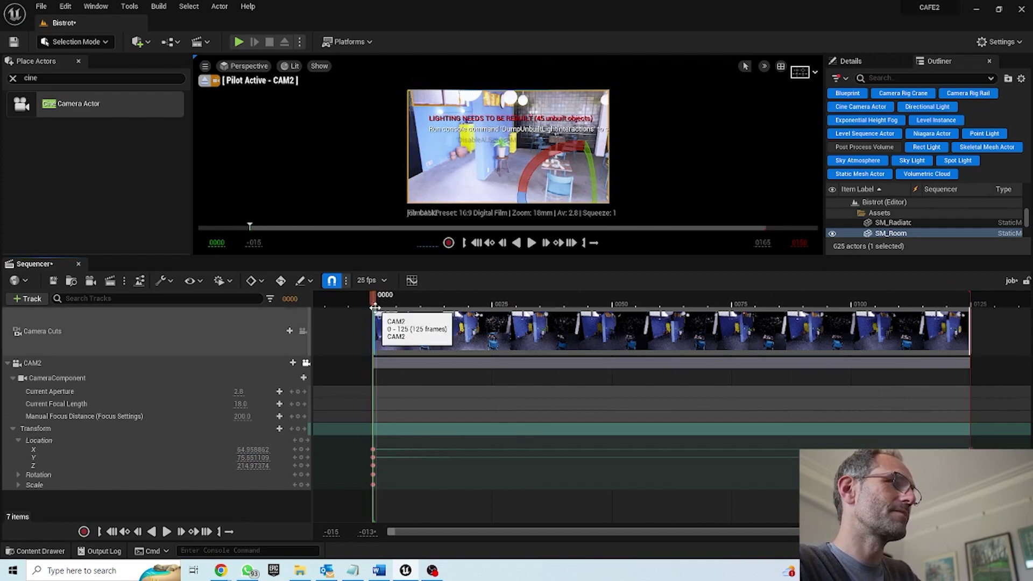
key(space)
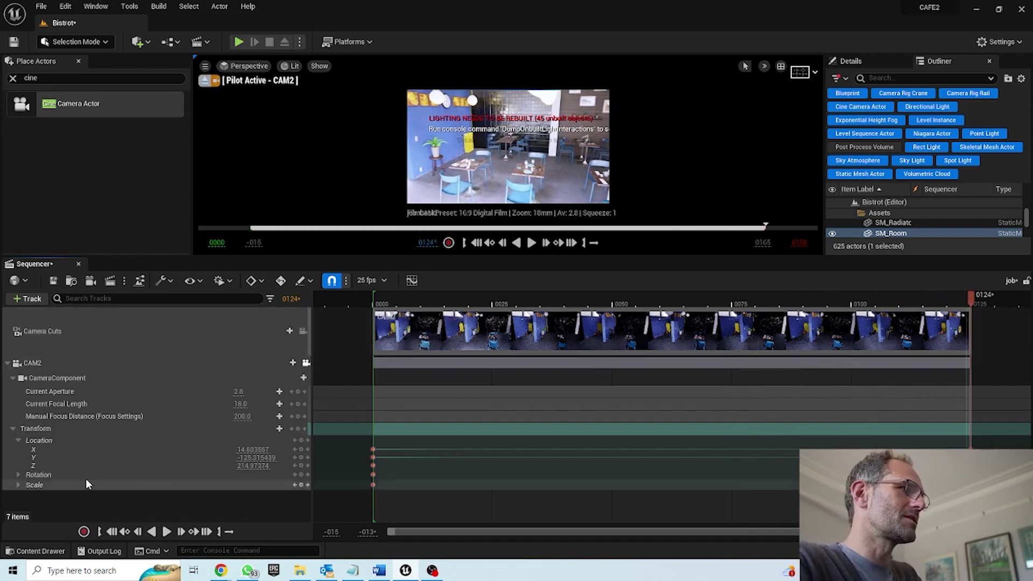
Expand CAM2's Rotation channels and set Yaw to about 185 at the end of the shot
click(19, 474)
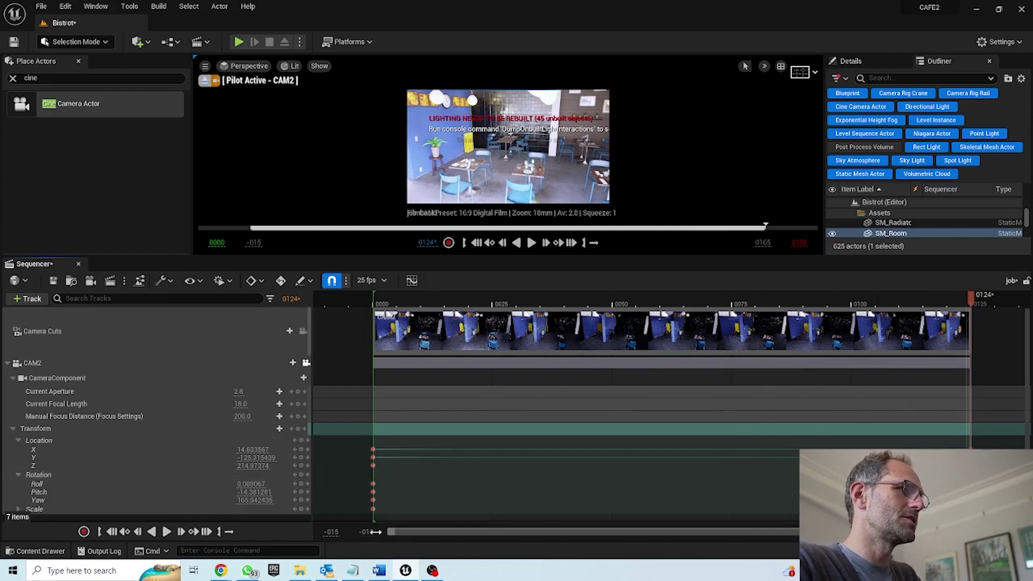
scroll(406, 493, down, 1)
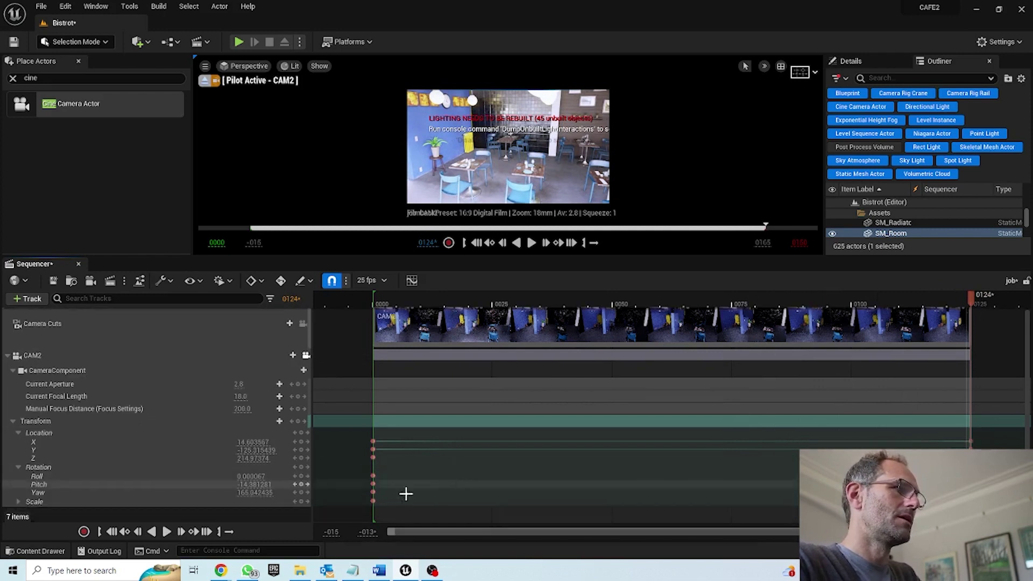
click(38, 467)
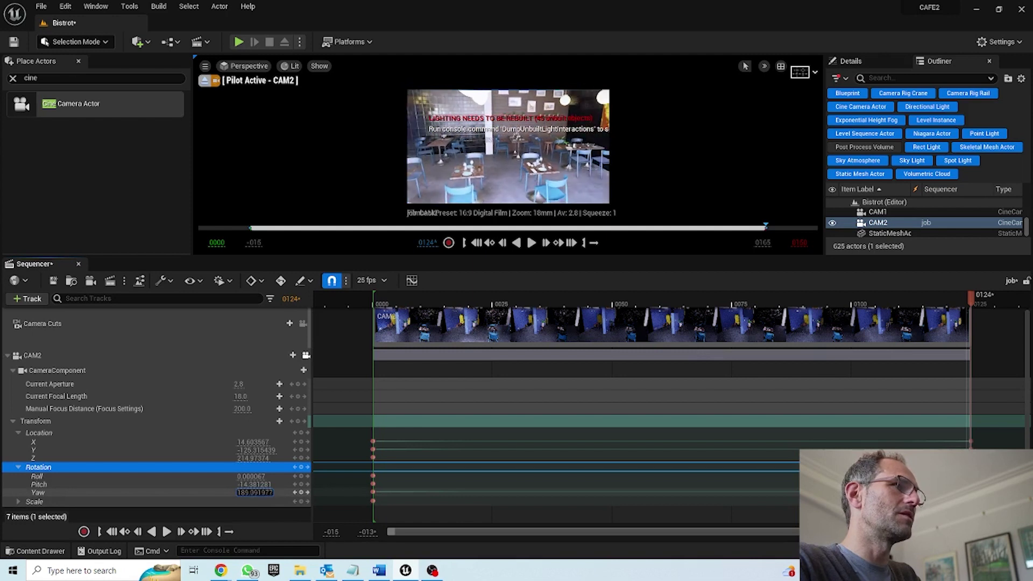
Play back CAM2's move from frame 0 and stop at about frame 115
drag(970, 296, 380, 301)
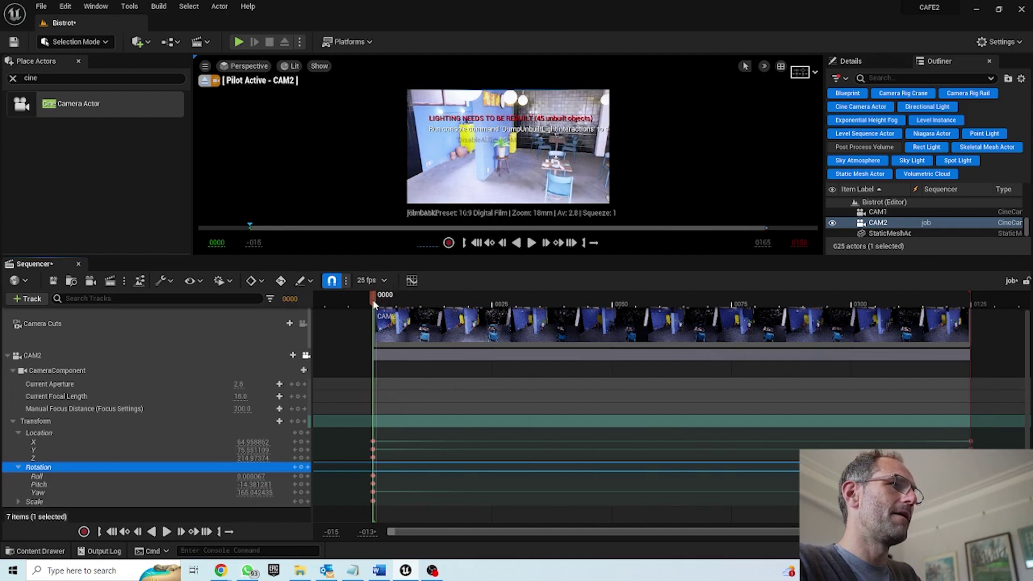
key(space)
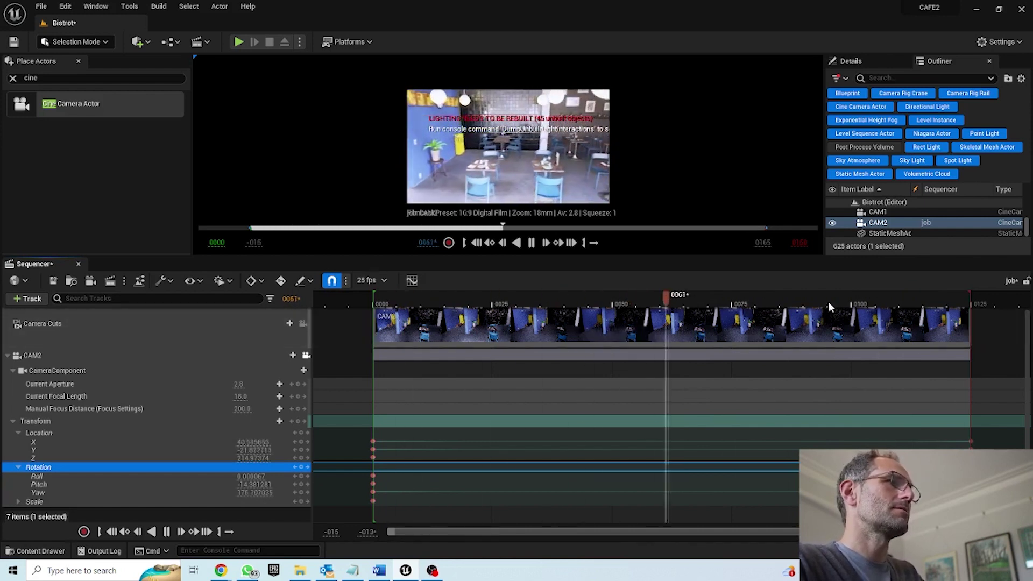
click(920, 304)
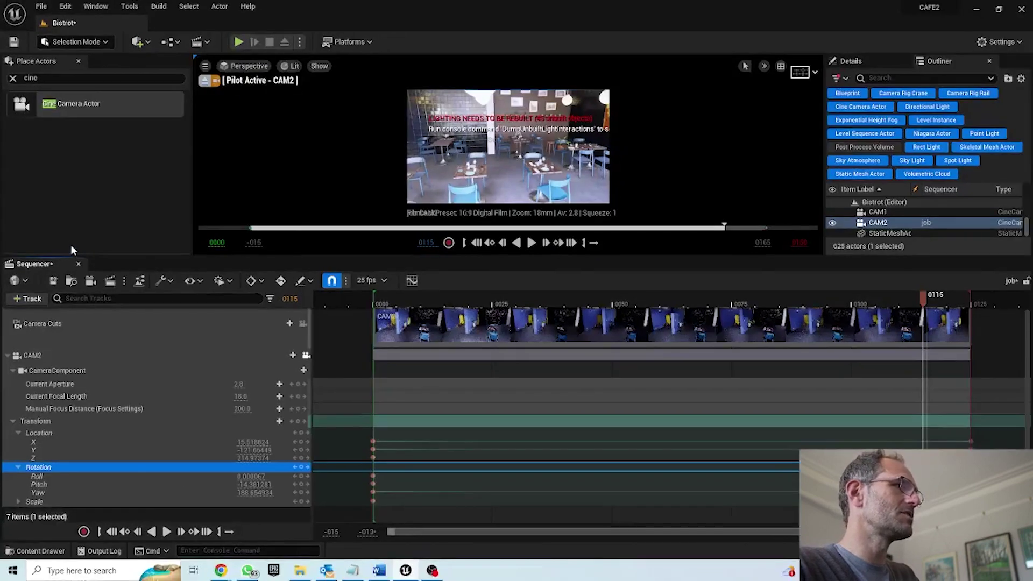
Close the Sequencer and collapse the Assets folder and the Bistrot level in the Outliner
click(78, 264)
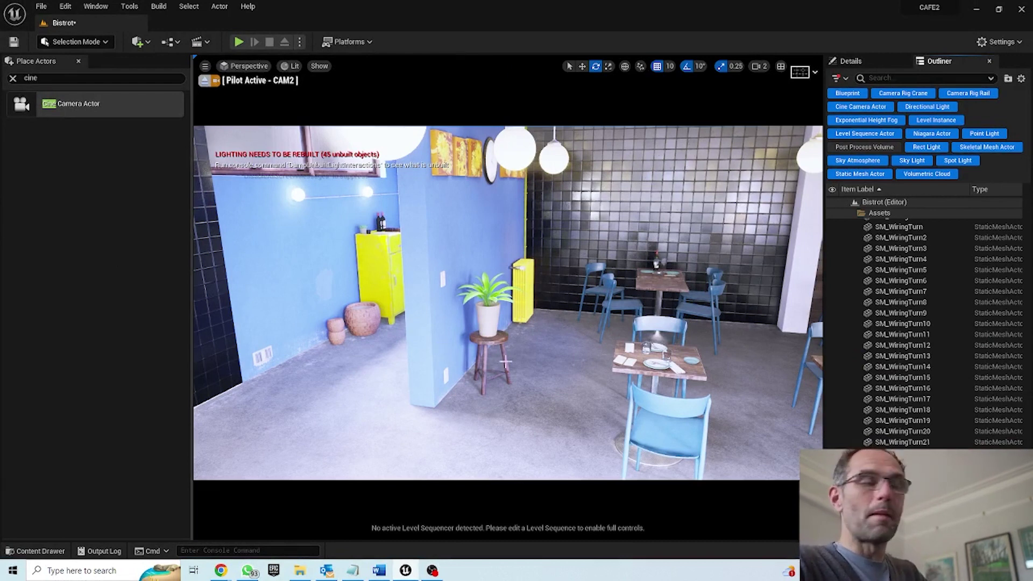
click(860, 213)
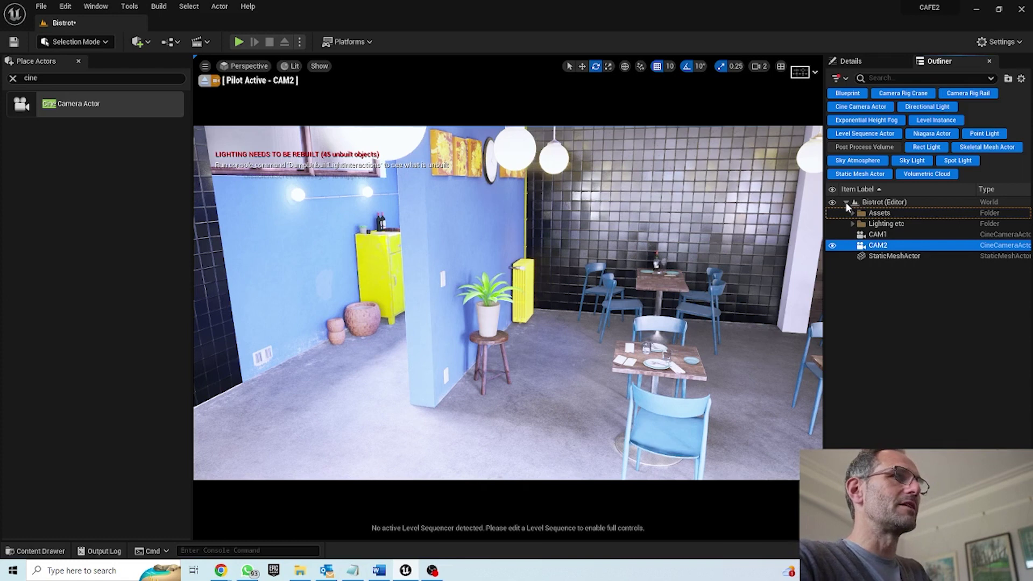
click(847, 202)
Open the WIDETRACK level sequence, look through CAM1 and play its tracking shot
click(36, 551)
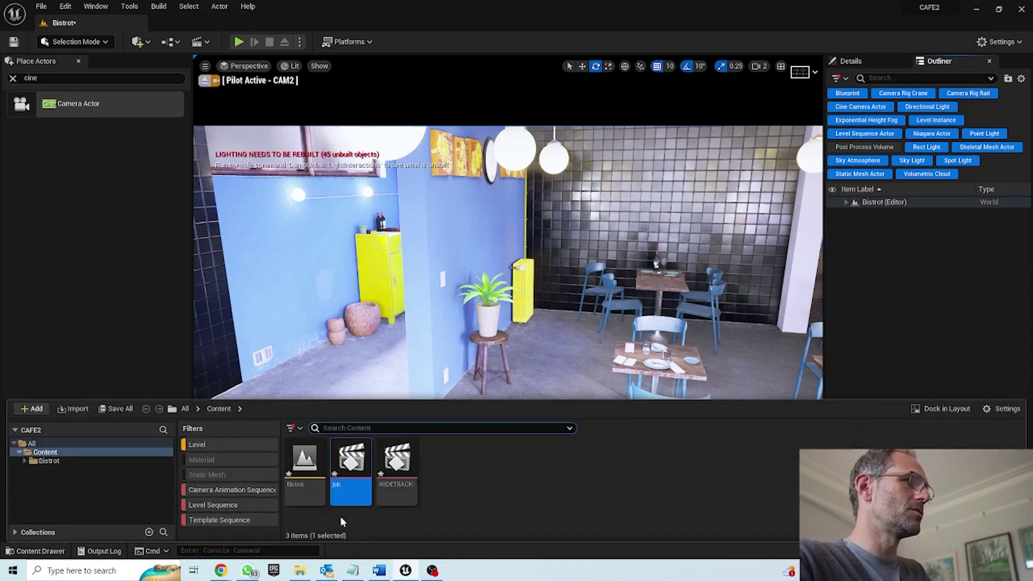
double_click(400, 460)
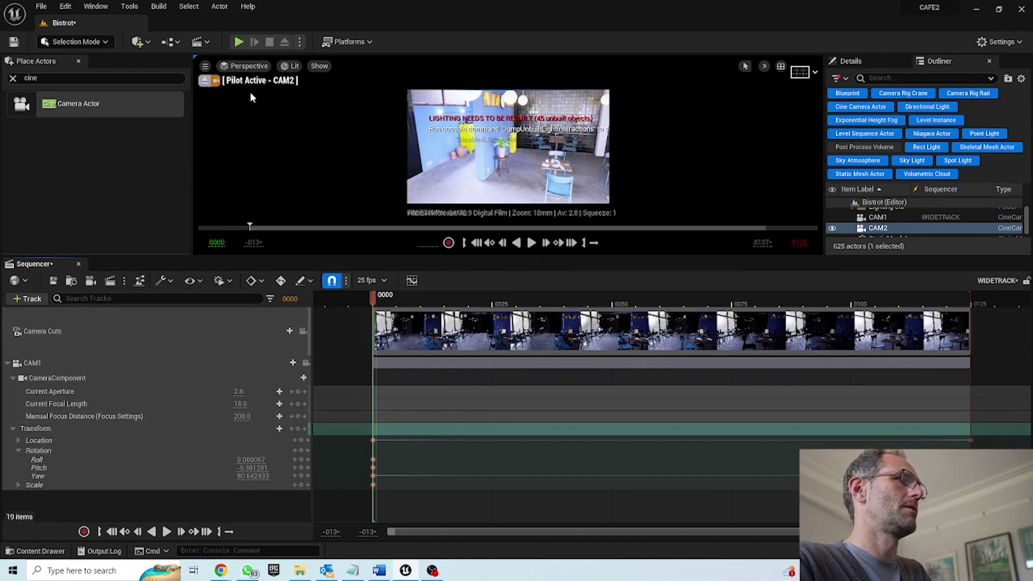
click(245, 66)
click(257, 185)
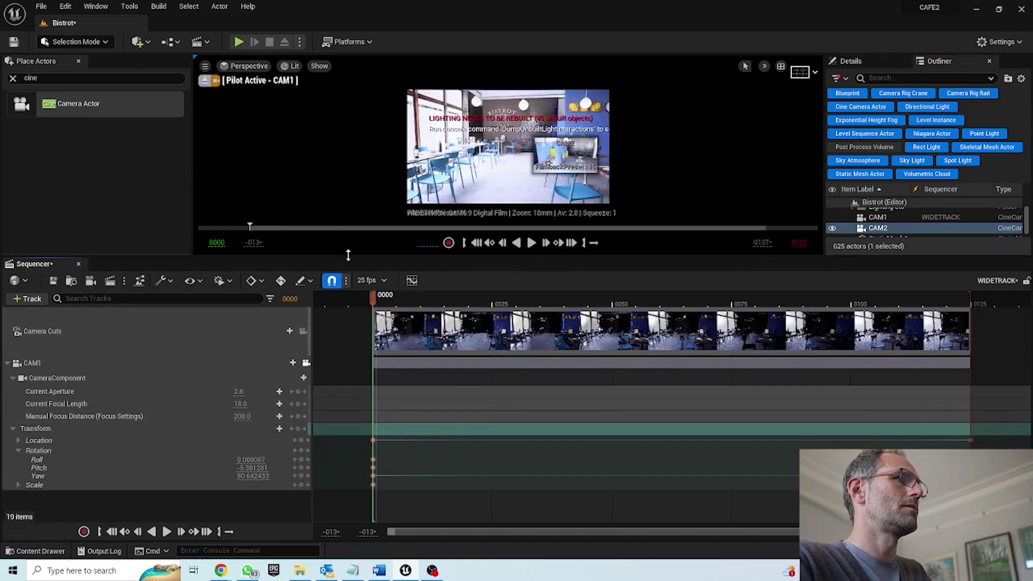
click(169, 532)
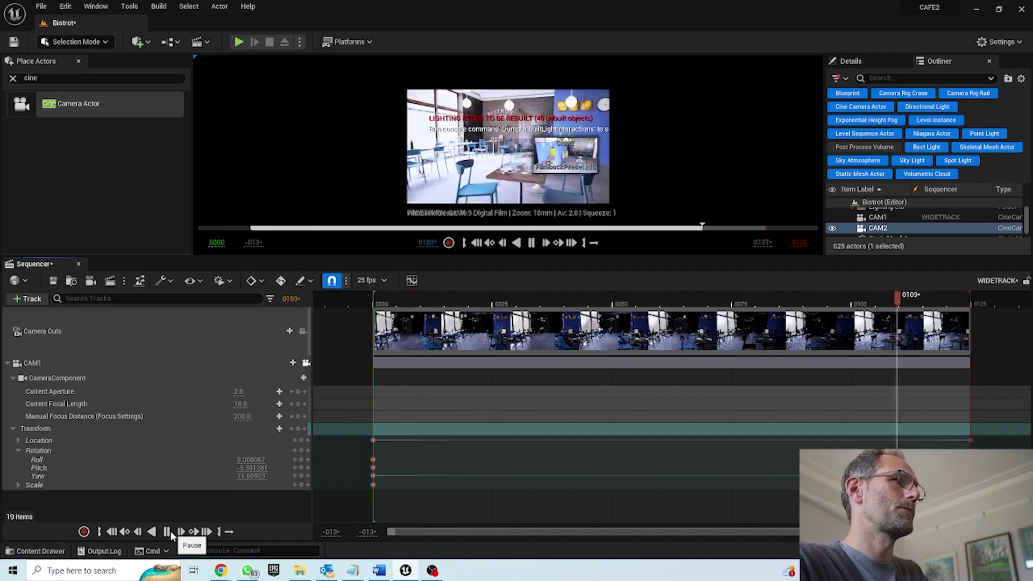
click(167, 532)
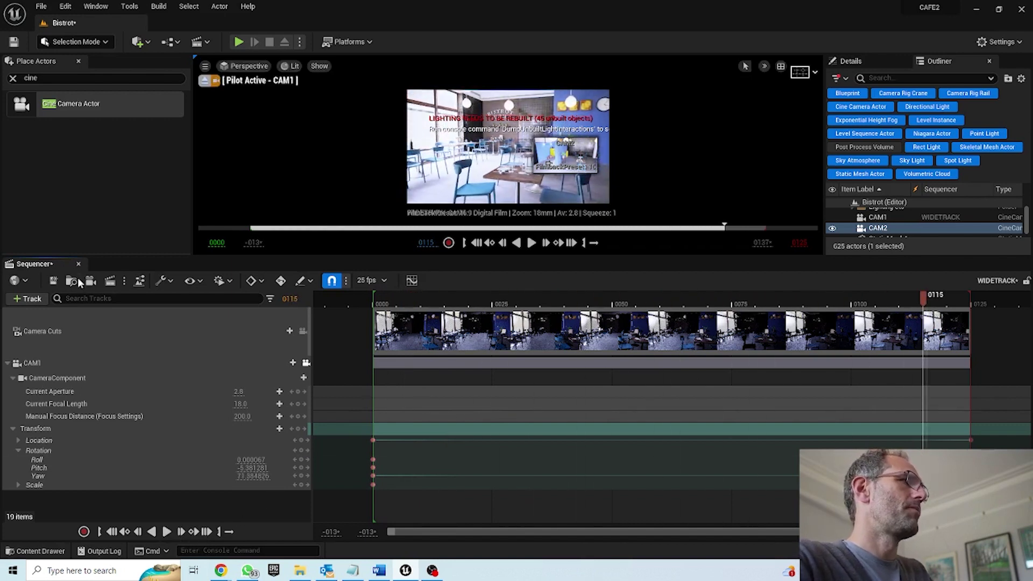
Reopen the job level sequence, look through CAM2 and play its camera move
click(37, 551)
double_click(347, 462)
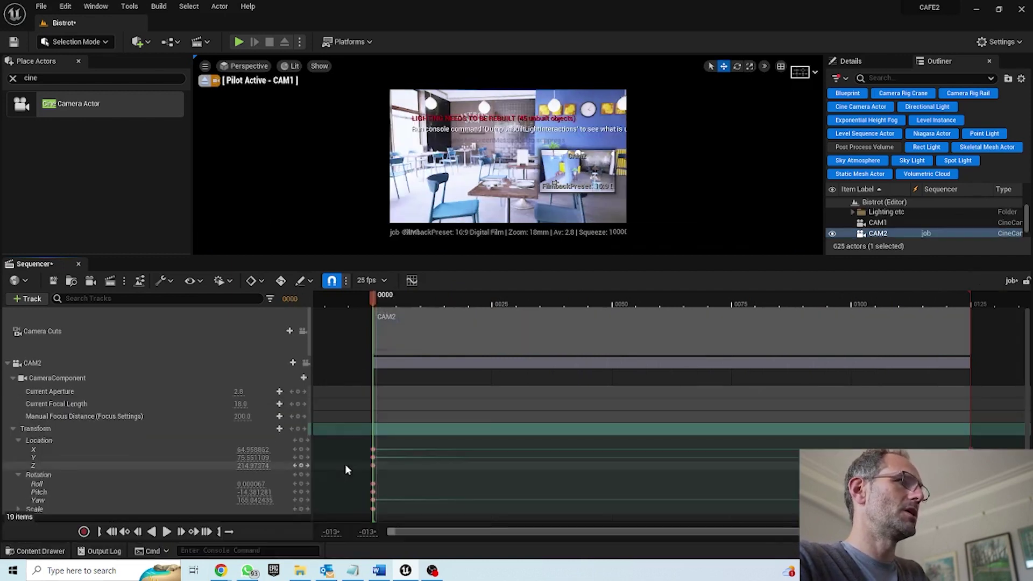
click(245, 66)
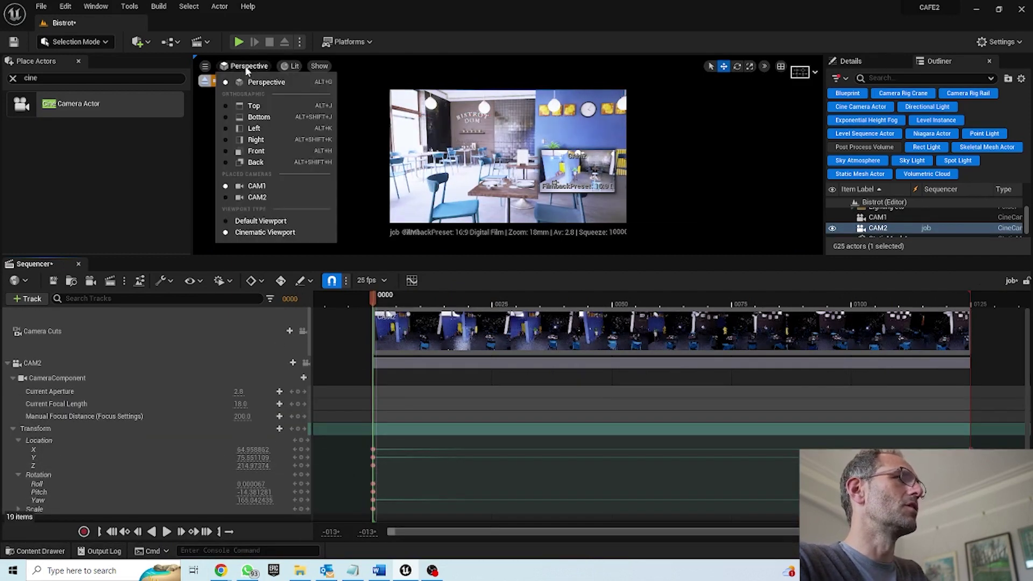
click(256, 197)
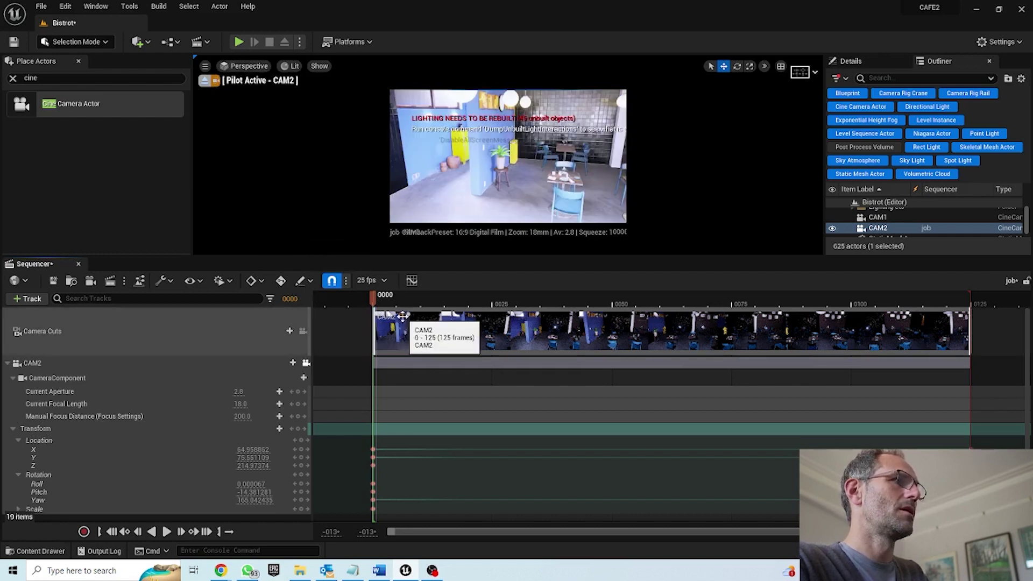
click(167, 532)
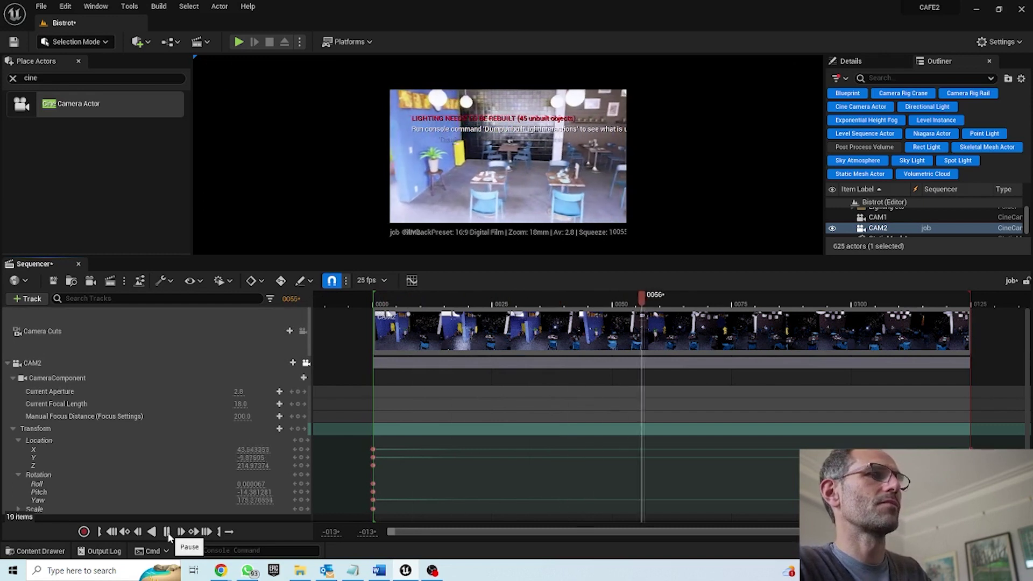
click(167, 532)
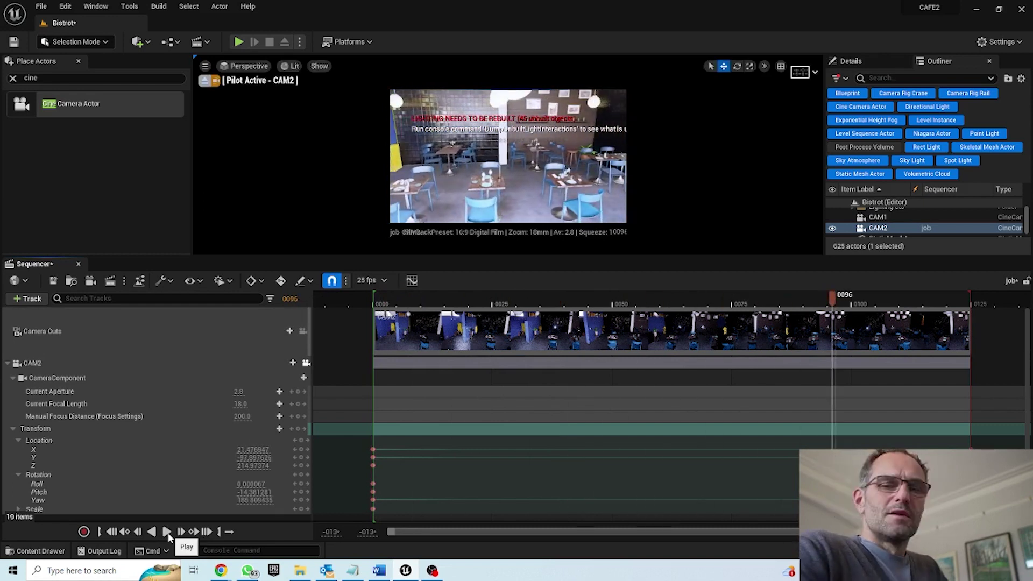